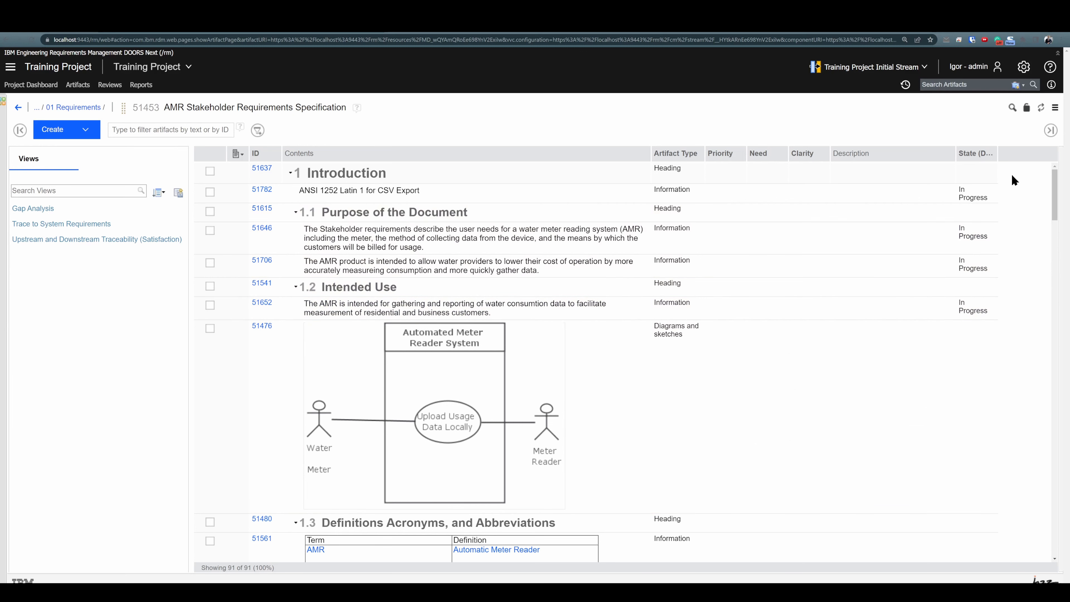
Open the new review form for the AMR Stakeholder Requirements Specification module, and dismiss it without creating a review
left_click(1055, 109)
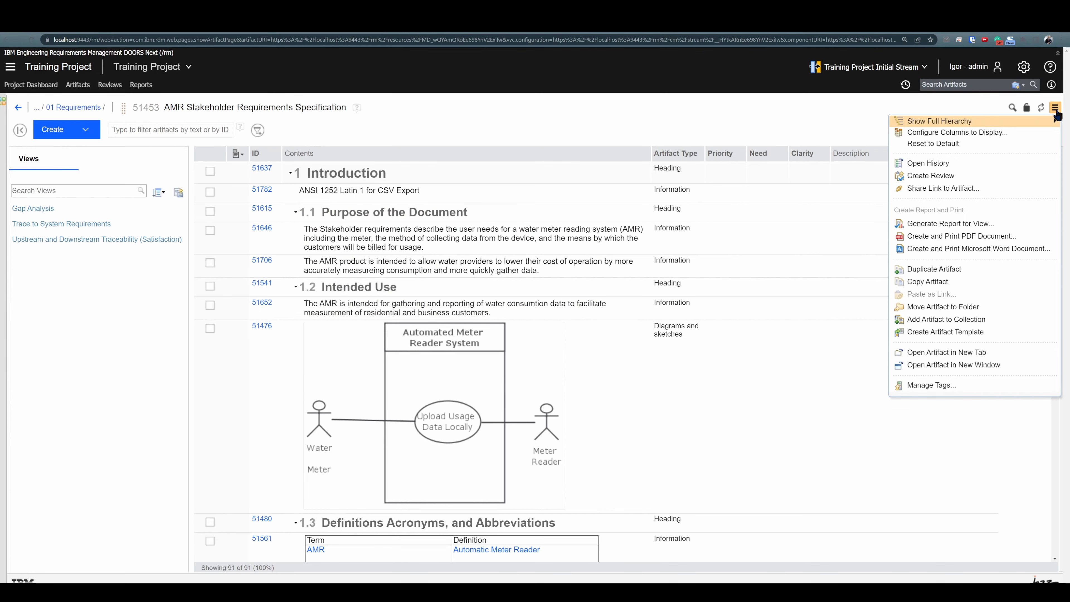
left_click(936, 176)
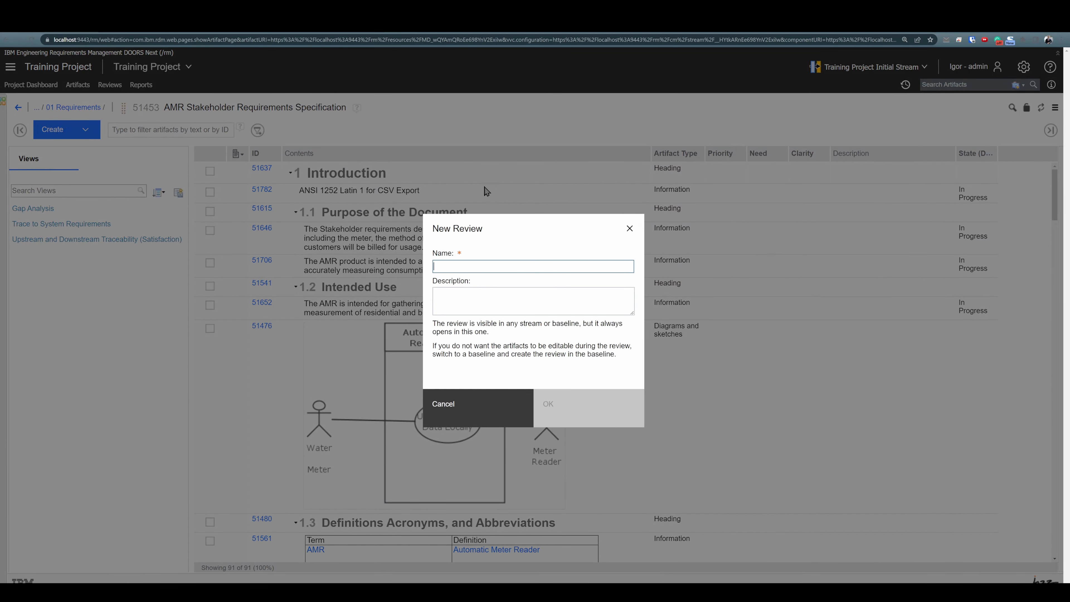
left_click(628, 229)
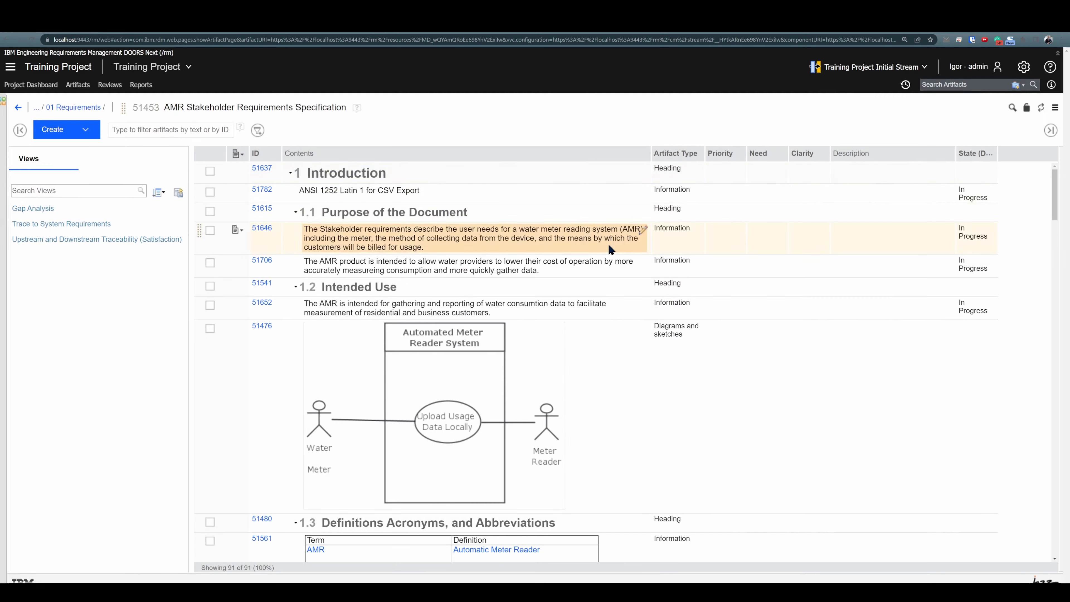
Open the new review form for the AMR Standards Documents module from the project's module list, and dismiss it
left_click(72, 88)
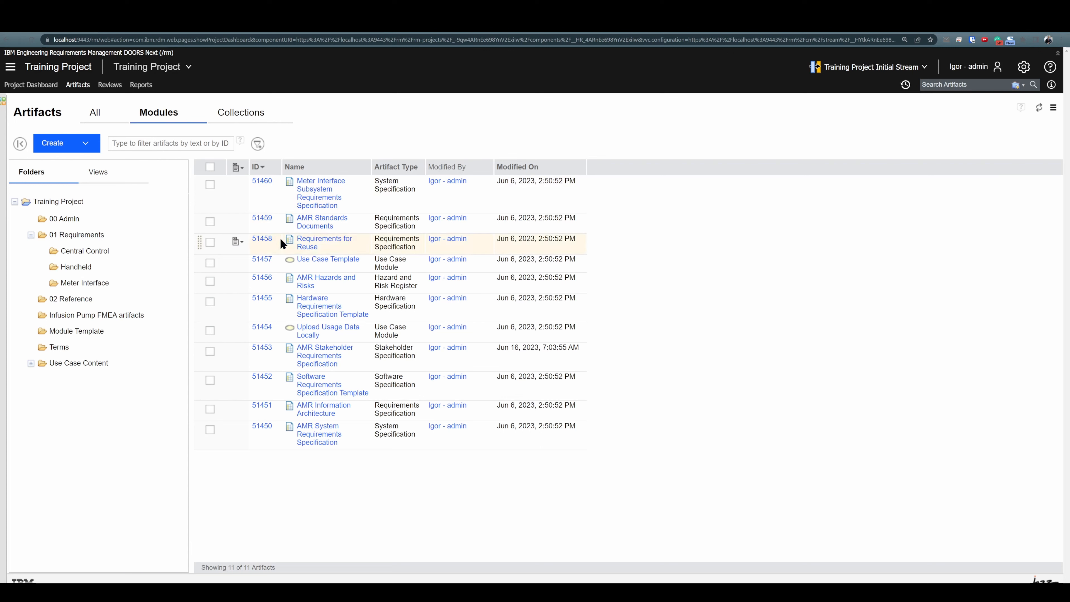
left_click(237, 220)
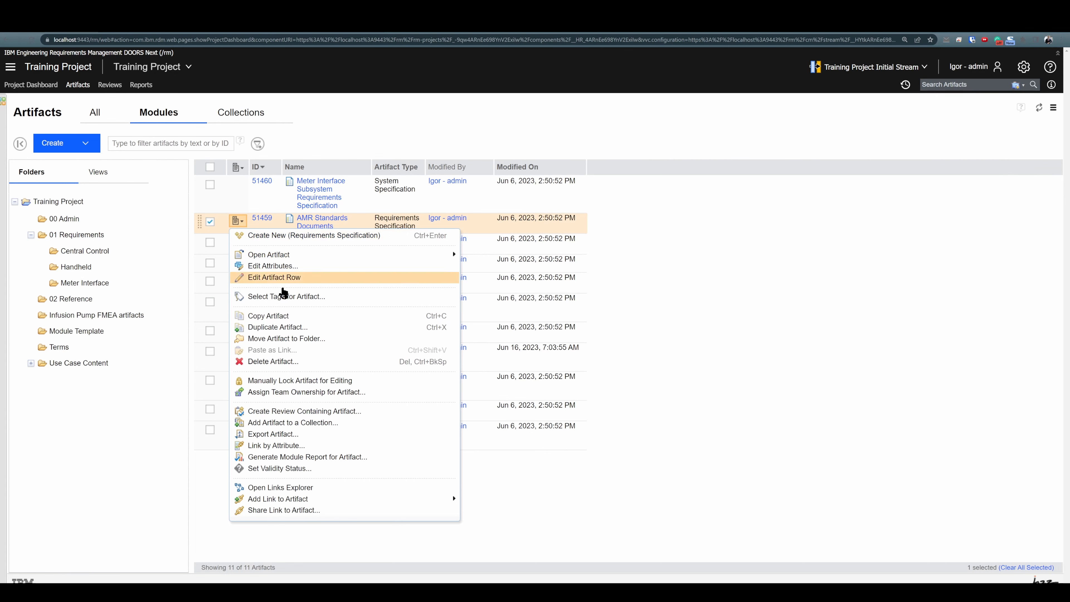
left_click(302, 411)
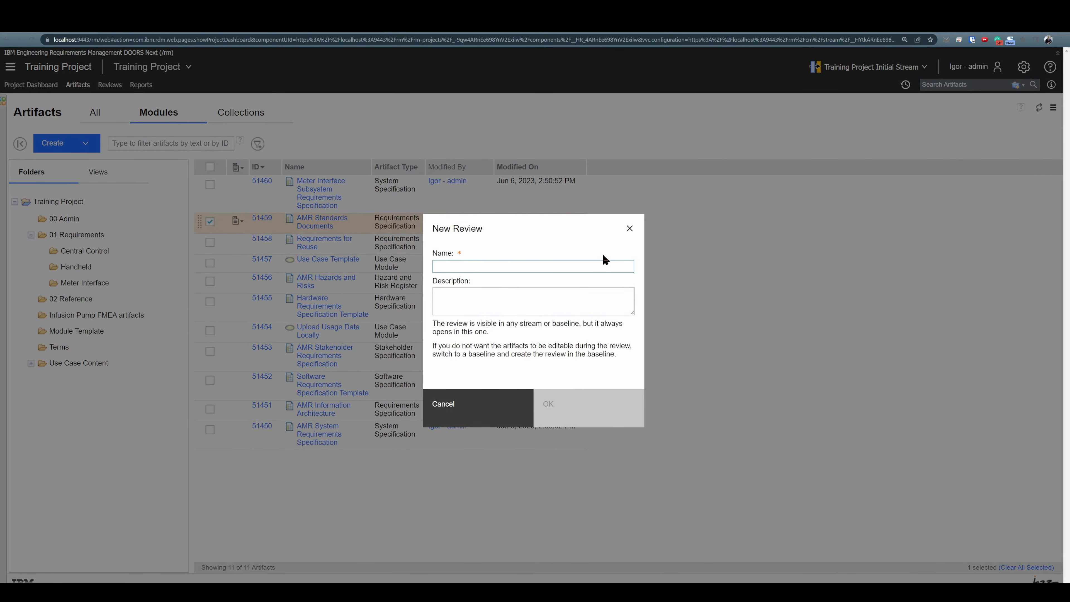
left_click(629, 230)
Open the new review form for the DNG workflow diagram from the list of all artifacts, and dismiss it
left_click(96, 114)
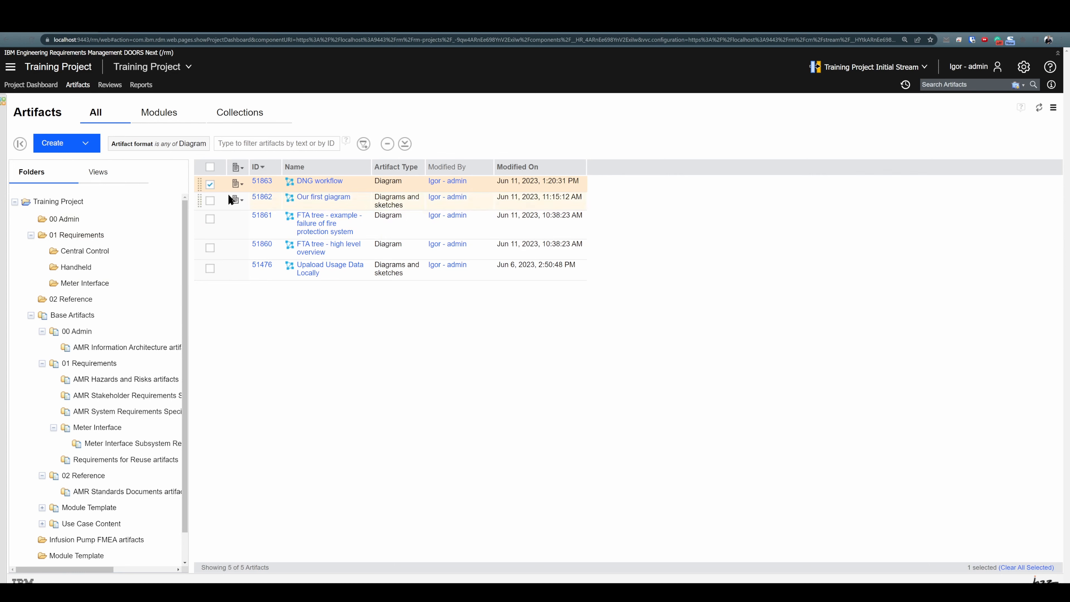
left_click(241, 185)
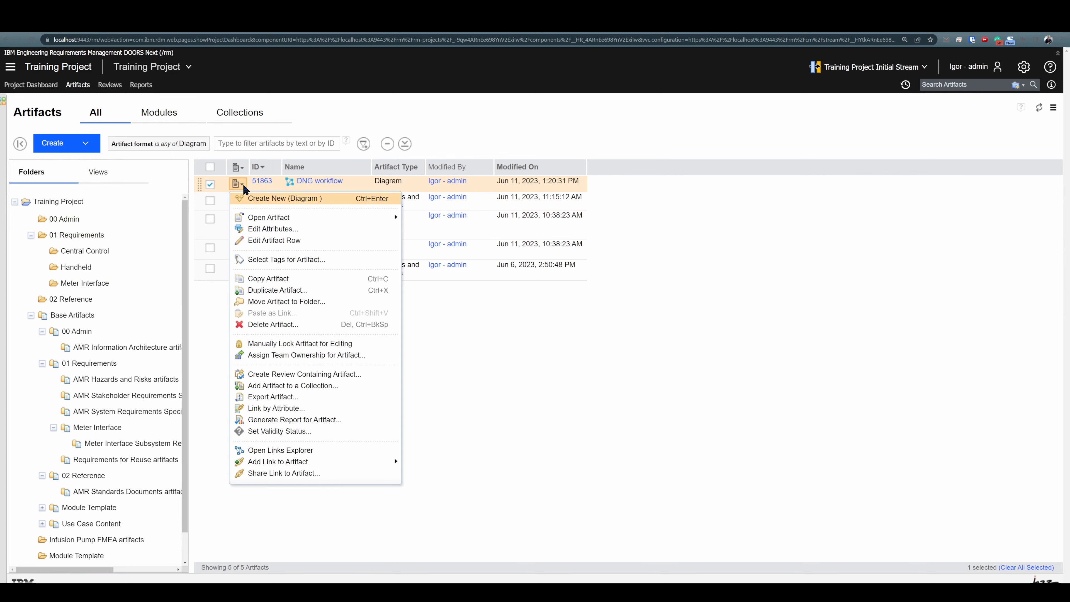
left_click(293, 374)
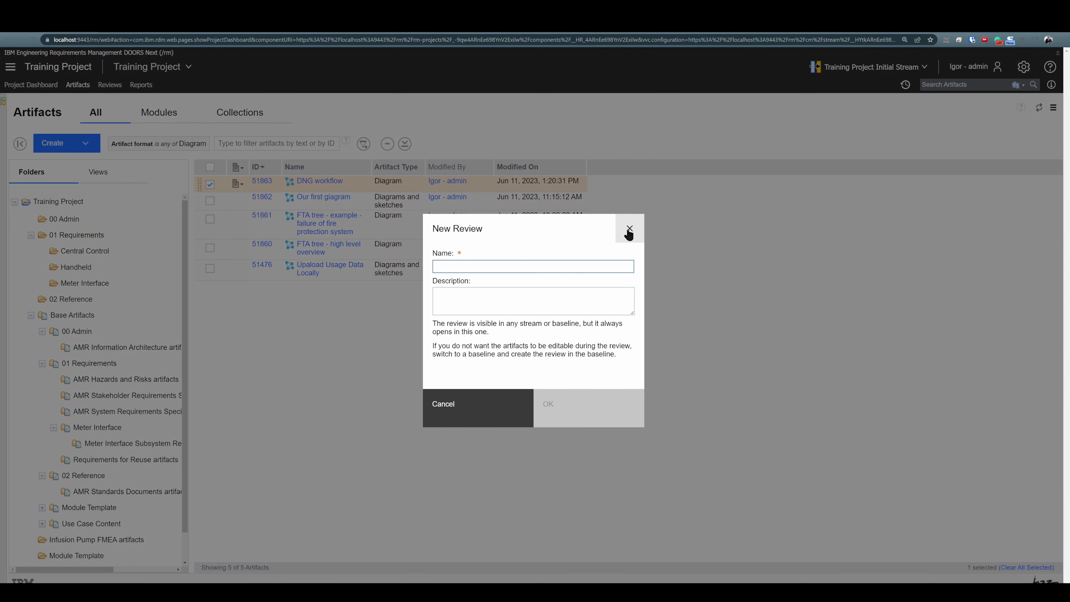
left_click(628, 231)
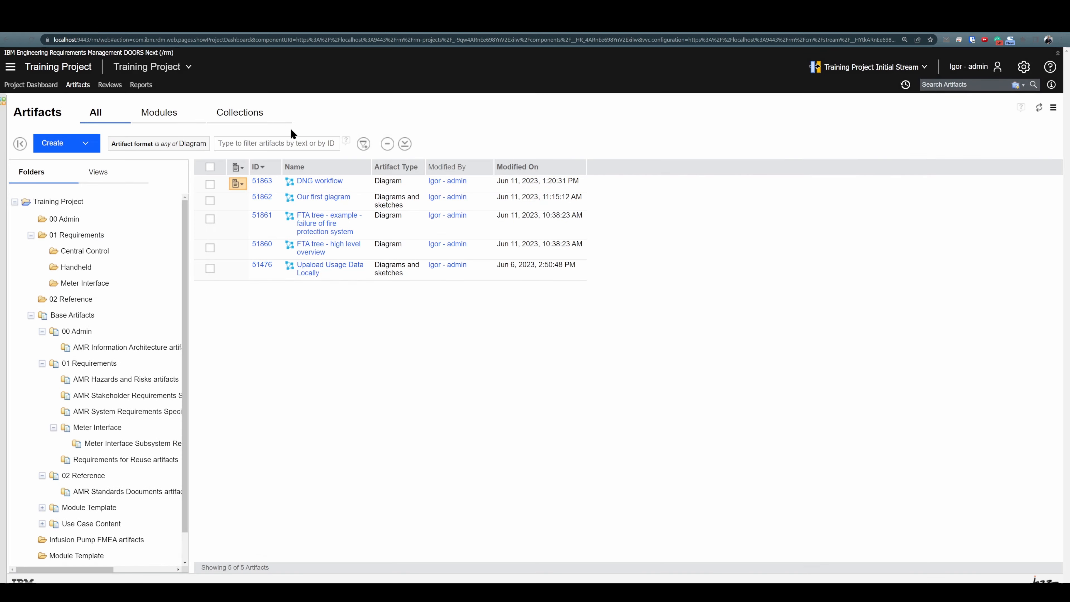
Open the new review form for the Review collection from the project's collections, and dismiss it
left_click(247, 120)
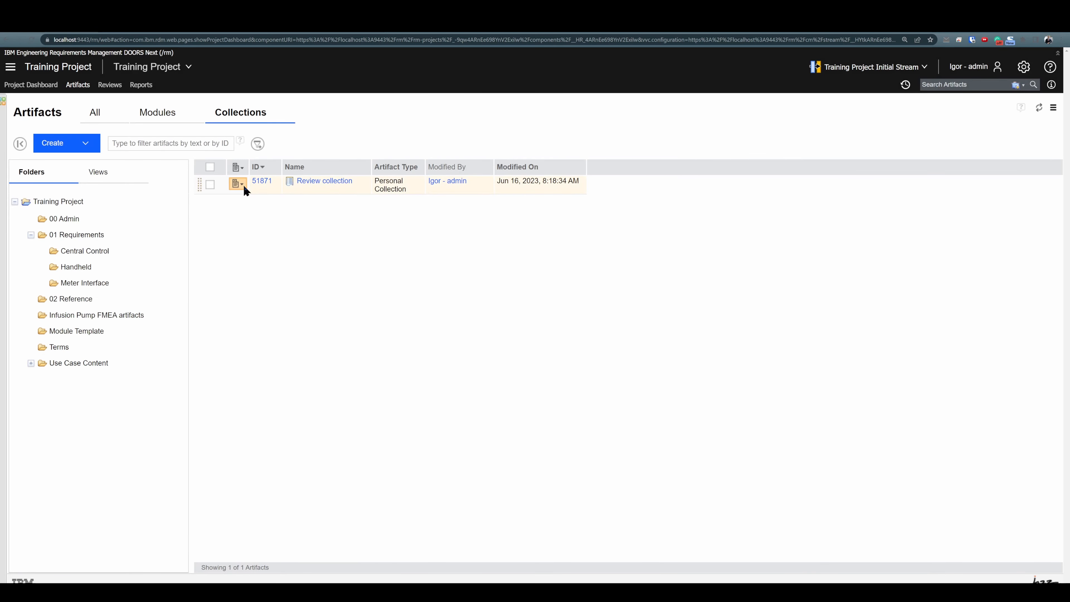
left_click(242, 185)
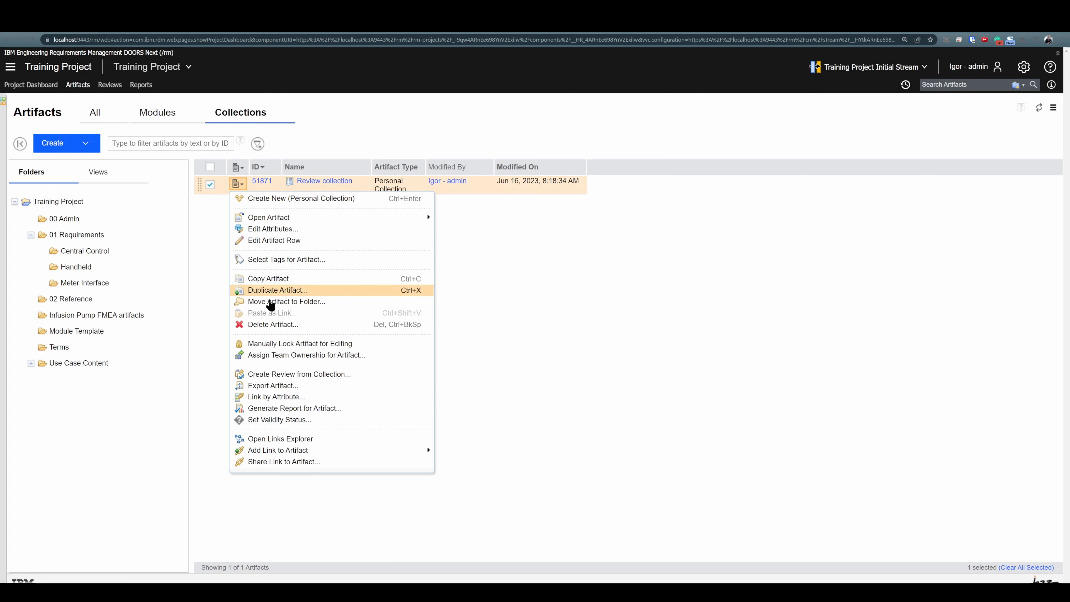
left_click(309, 375)
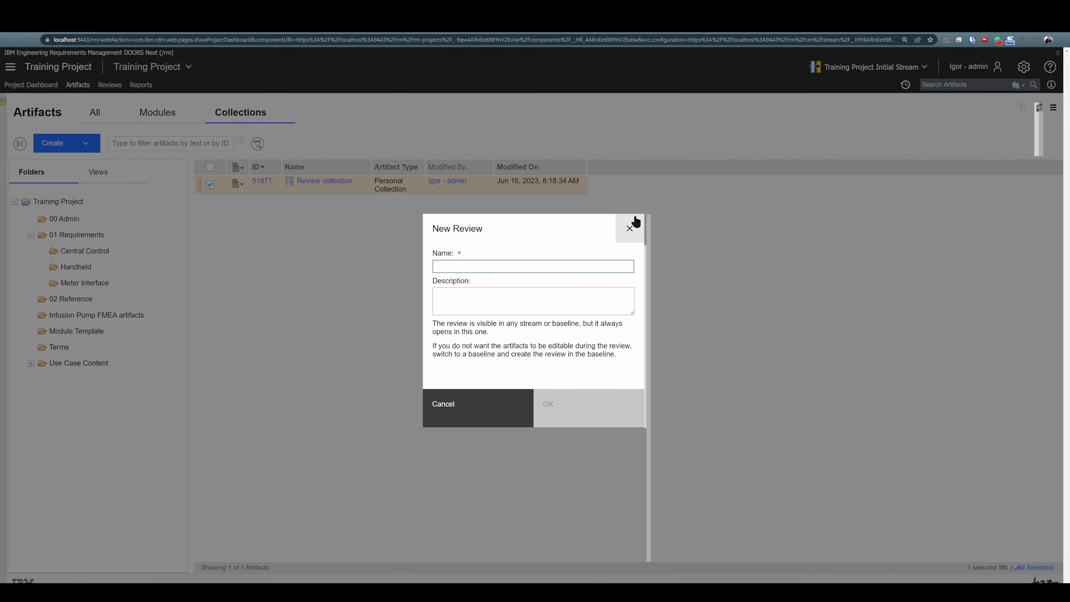
left_click(629, 228)
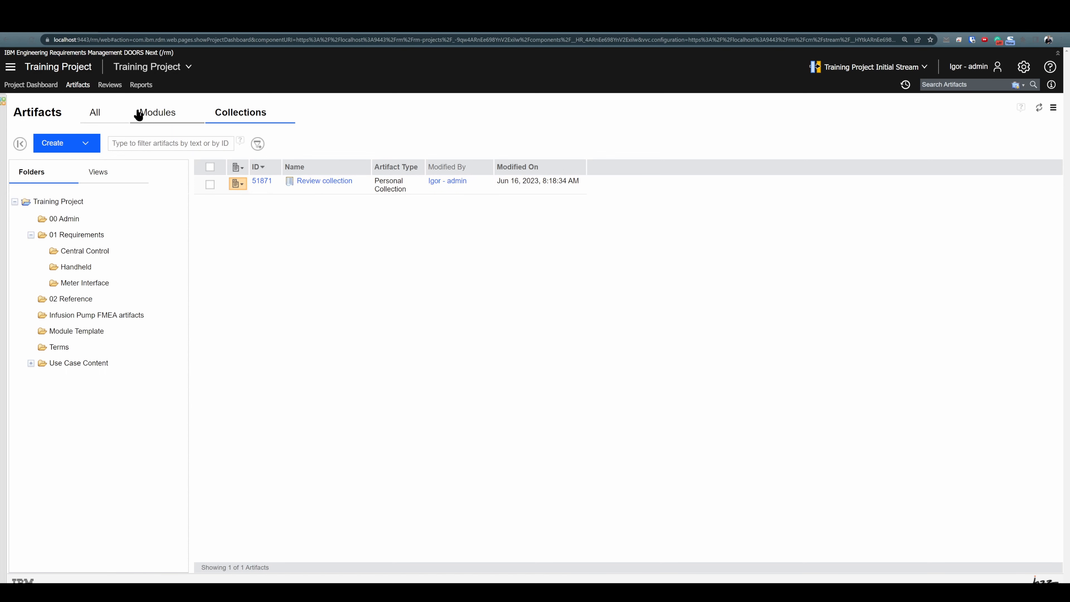
Create a new review named Review#1 from the project's Reviews page, leaving the description empty
left_click(110, 84)
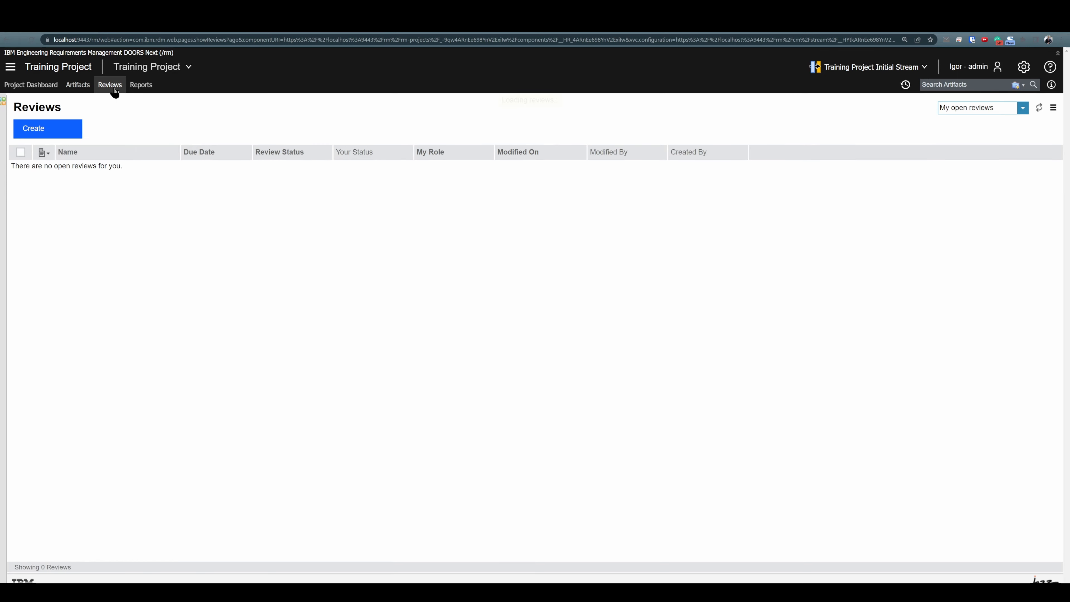
left_click(38, 136)
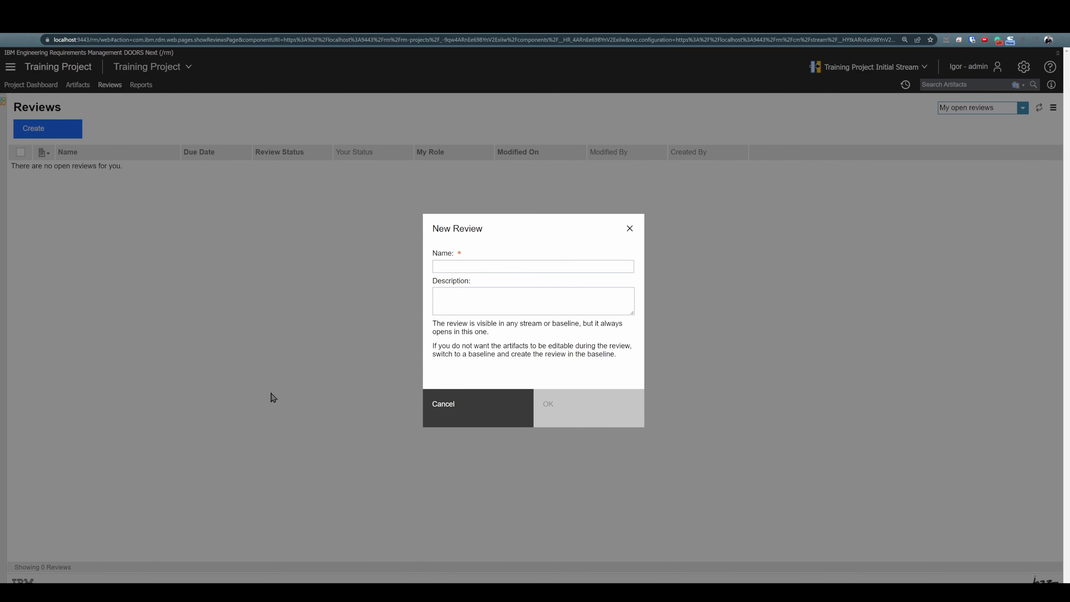
left_click(440, 268)
type("Review#1")
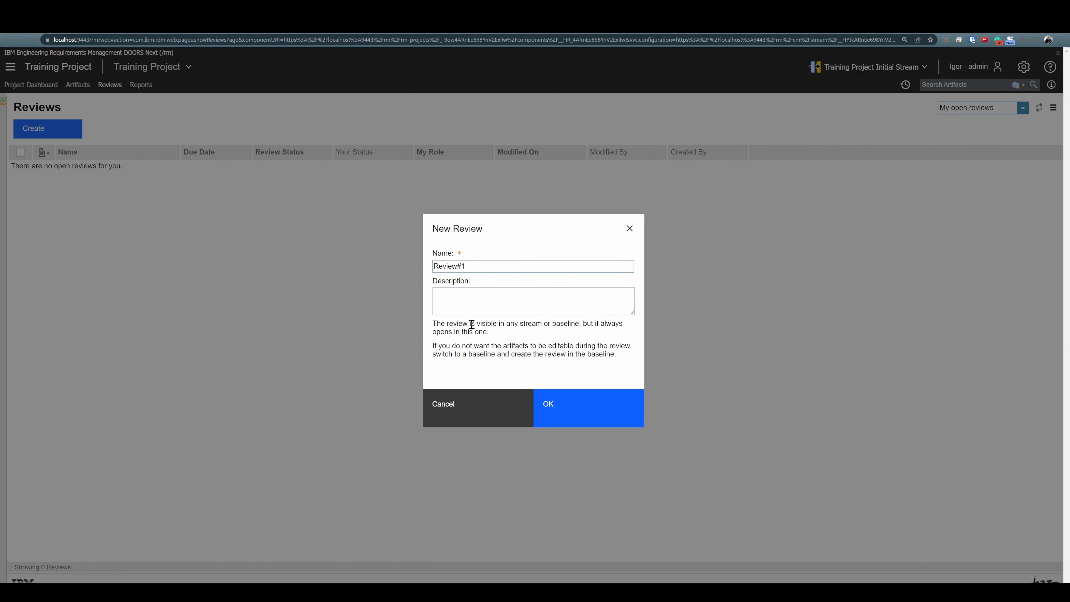
left_click(566, 412)
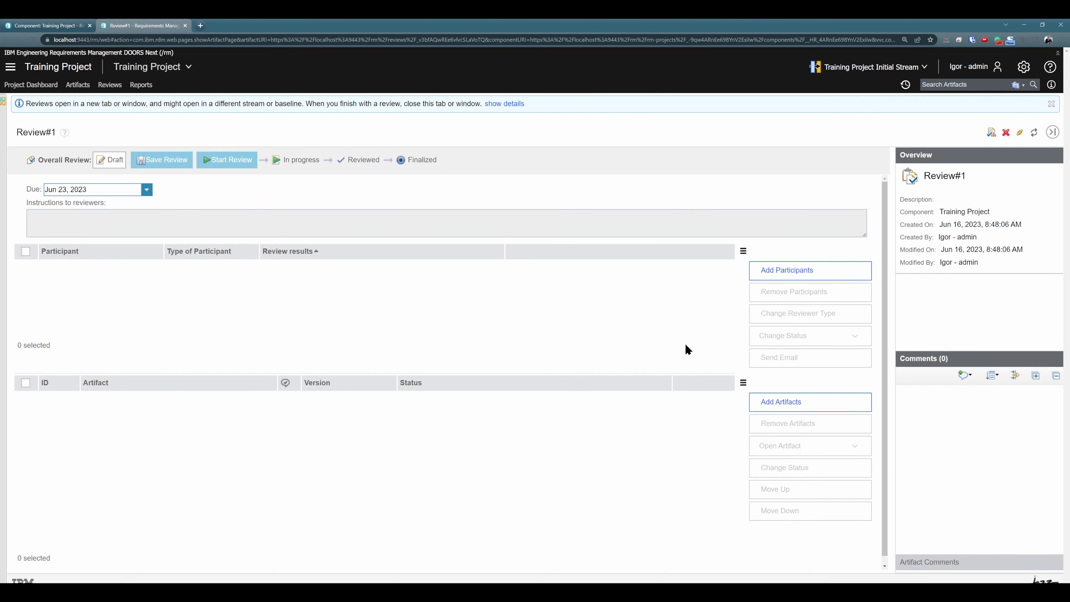
Add both recently used users and the project admin found by a user search as participants of Review#1
left_click(771, 279)
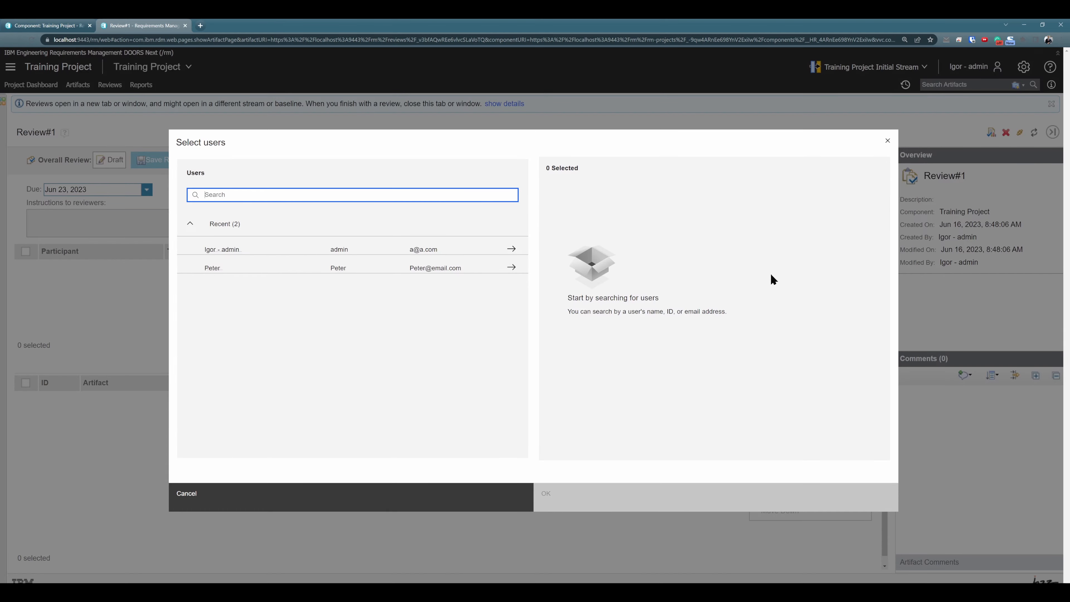
left_click(511, 249)
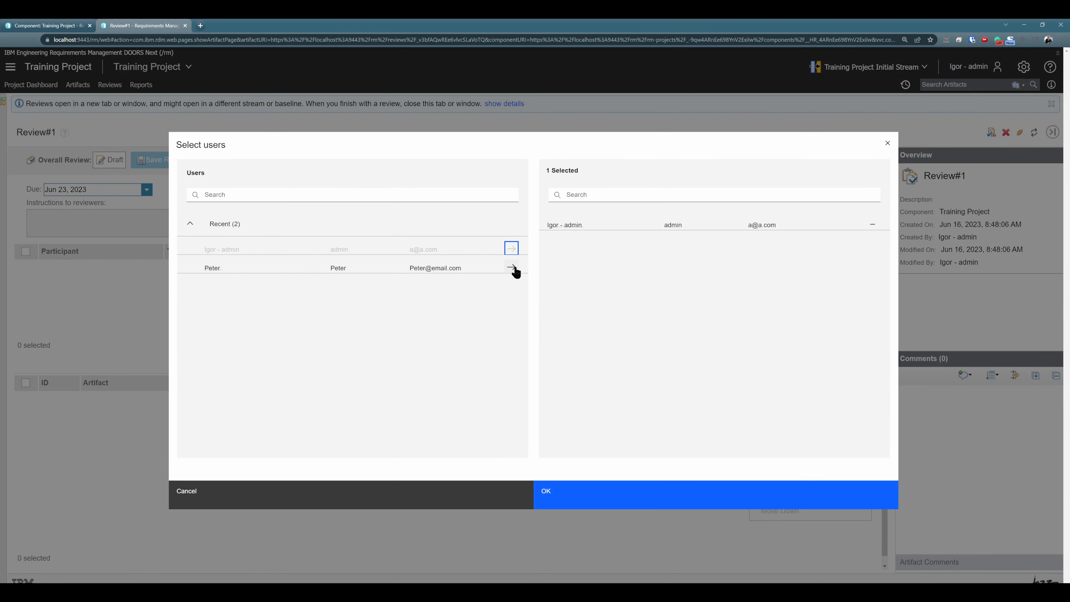
left_click(512, 268)
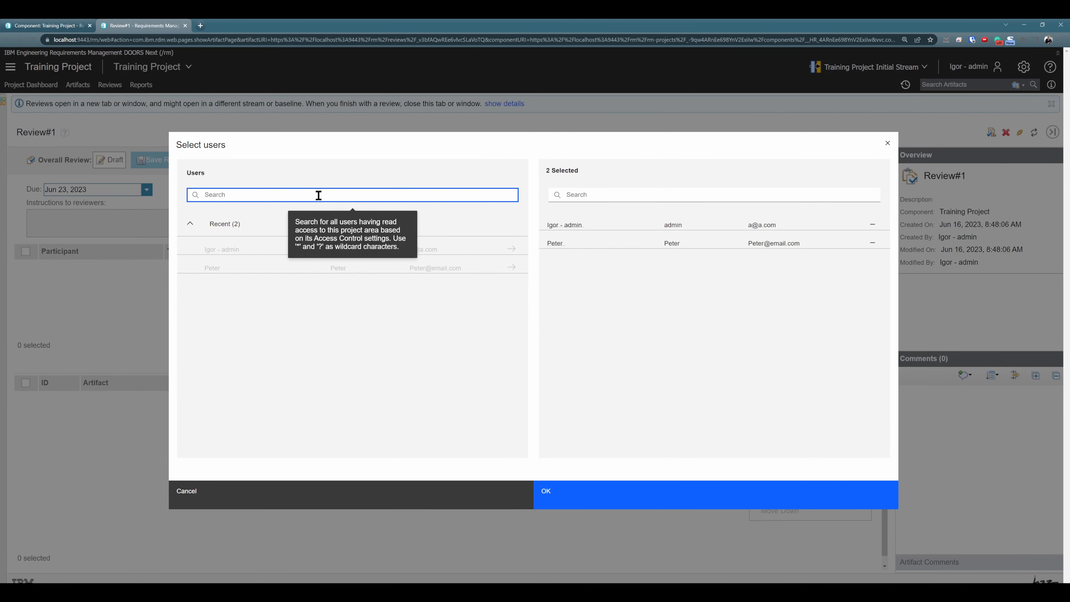
type("oli")
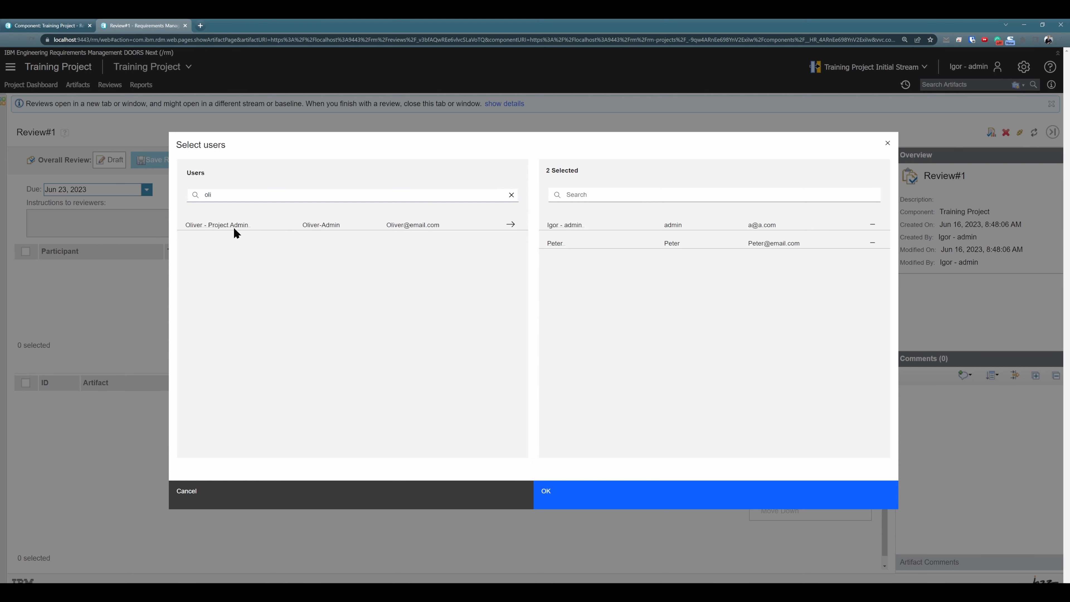
left_click(510, 225)
left_click(582, 497)
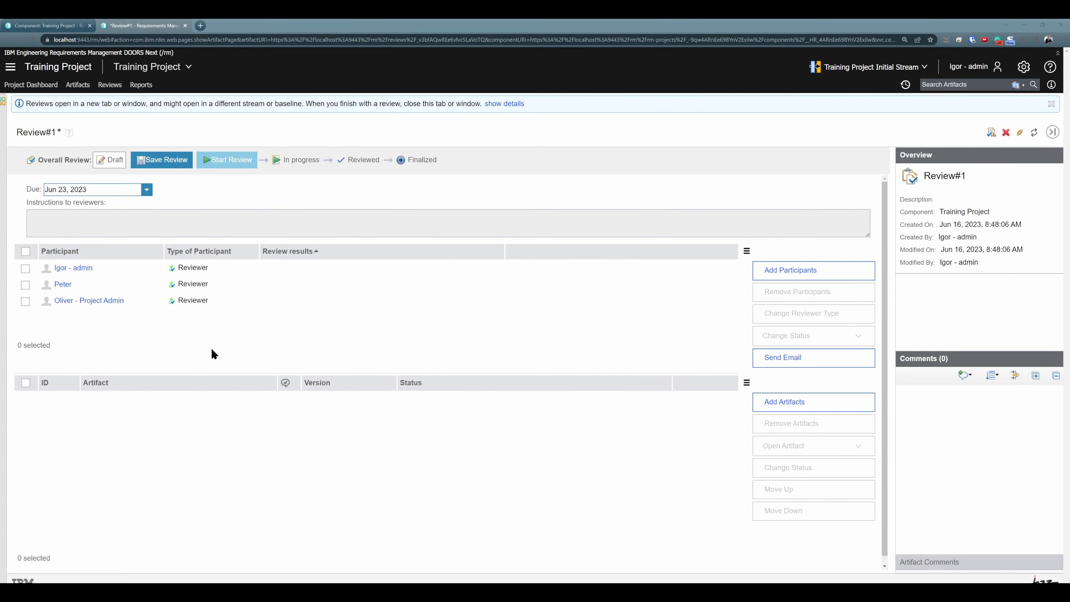
Change the reviewer type of the first participant in the list to Approver
left_click(120, 269)
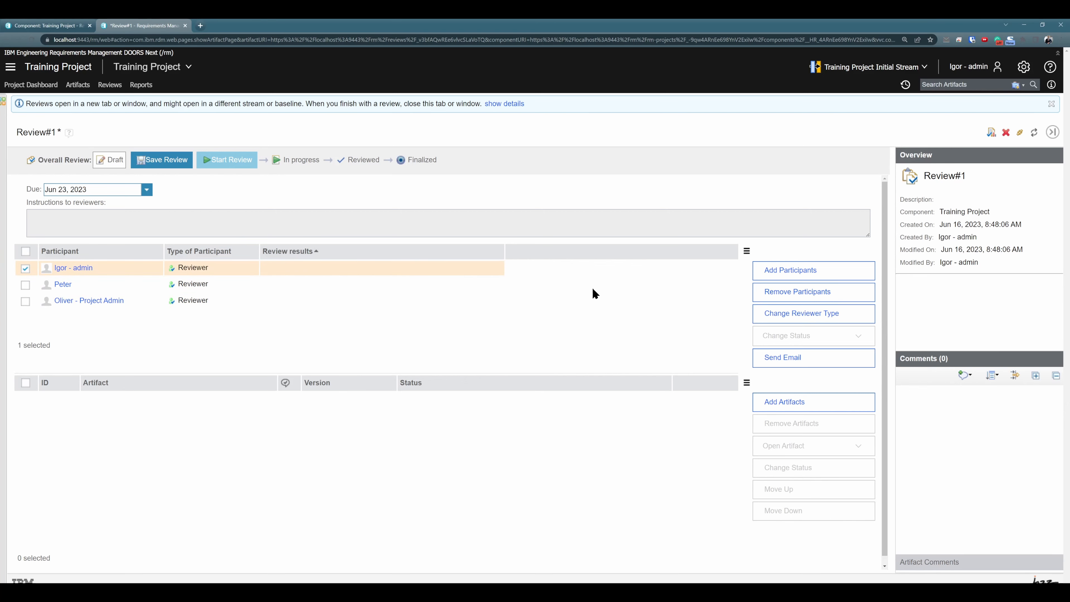
left_click(784, 323)
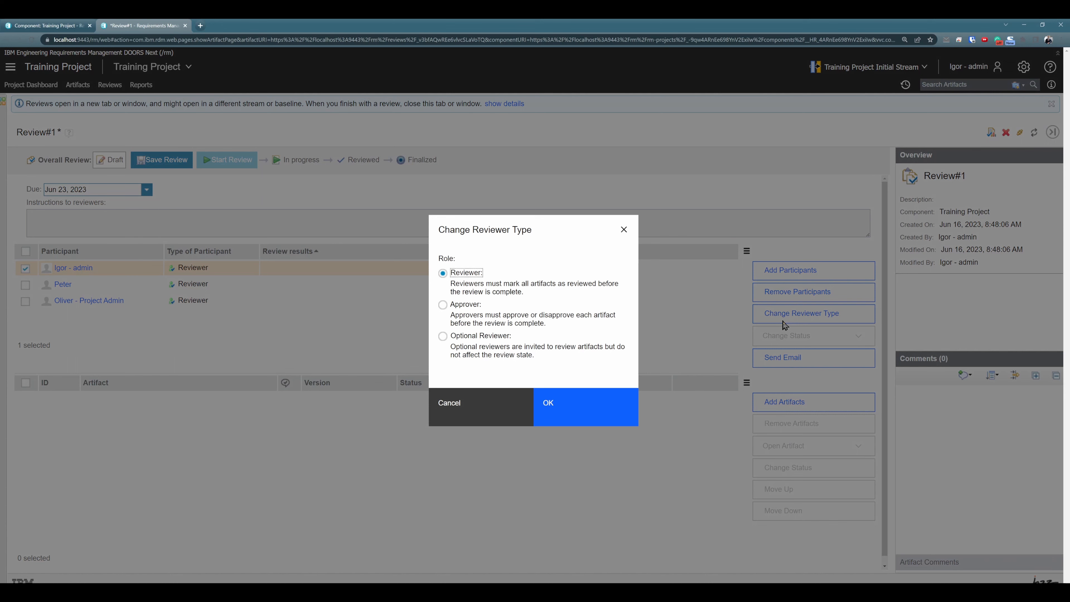
left_click(441, 304)
left_click(581, 407)
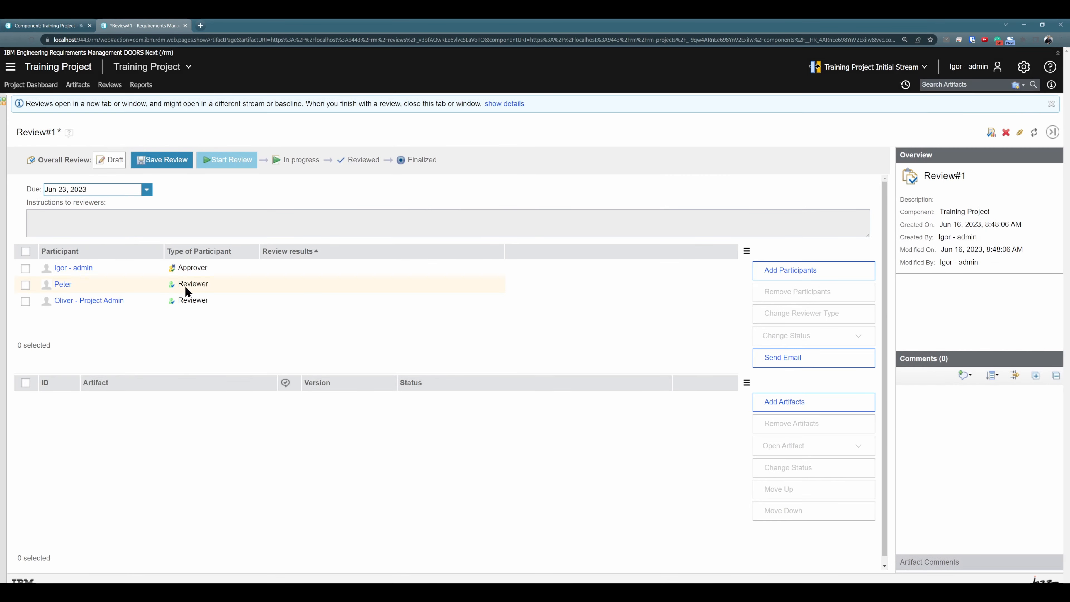
Change the reviewer type of the project admin, the third participant in the list, to Optional Reviewer
left_click(184, 290)
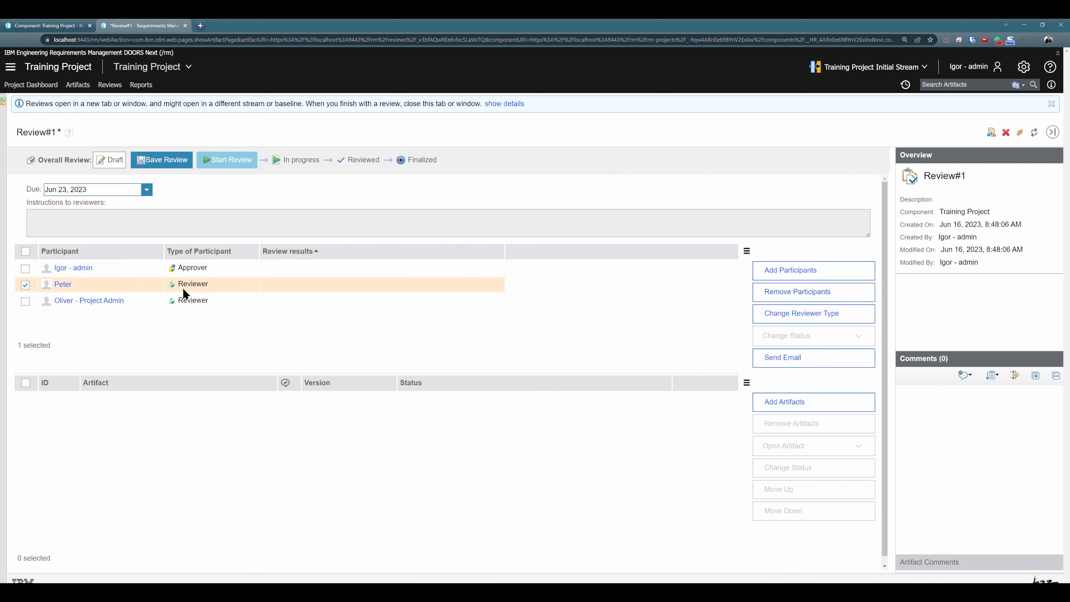
left_click(207, 302)
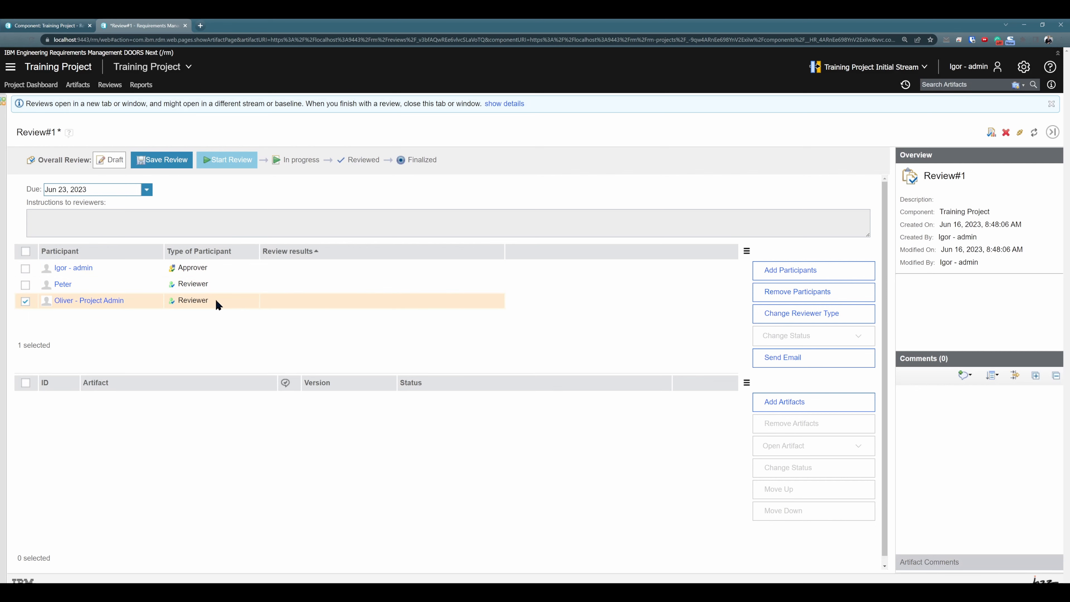
left_click(771, 319)
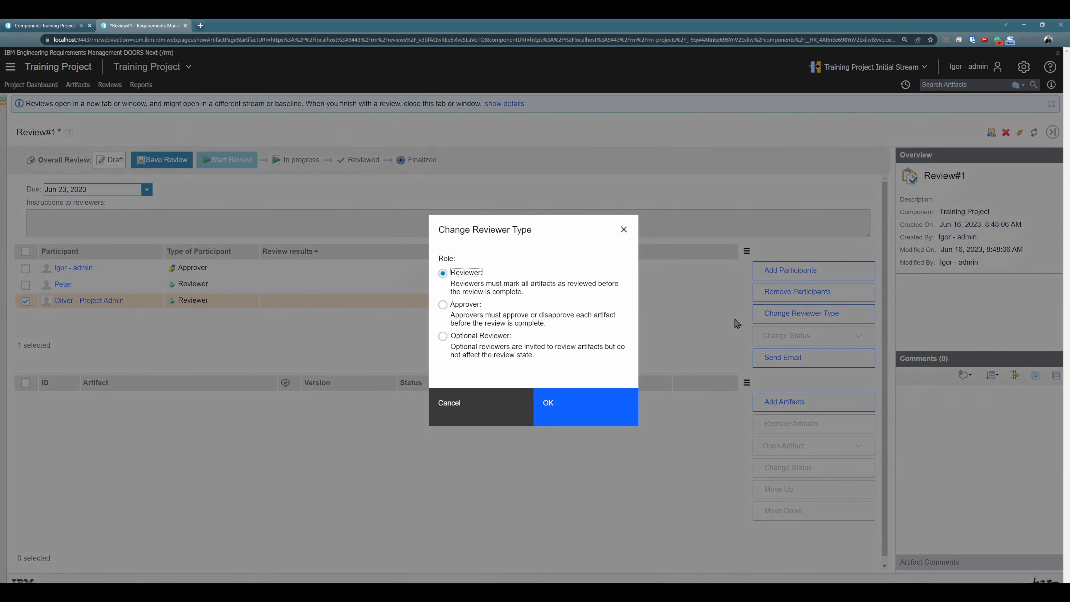
left_click(443, 336)
left_click(563, 412)
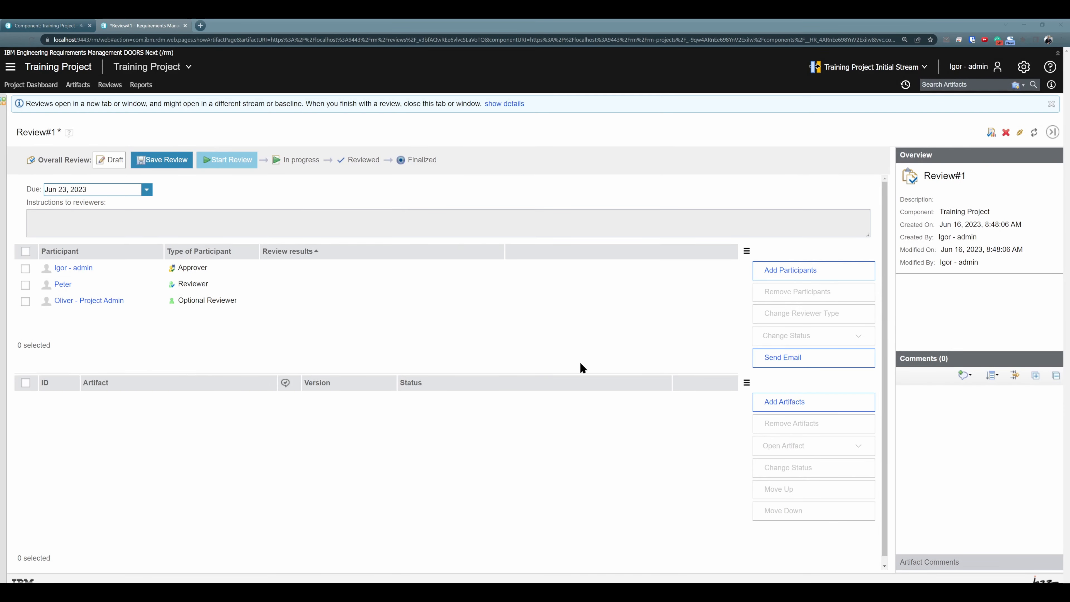
Examine the email message form addressed to the Review#1 participants, and cancel it without sending
left_click(760, 359)
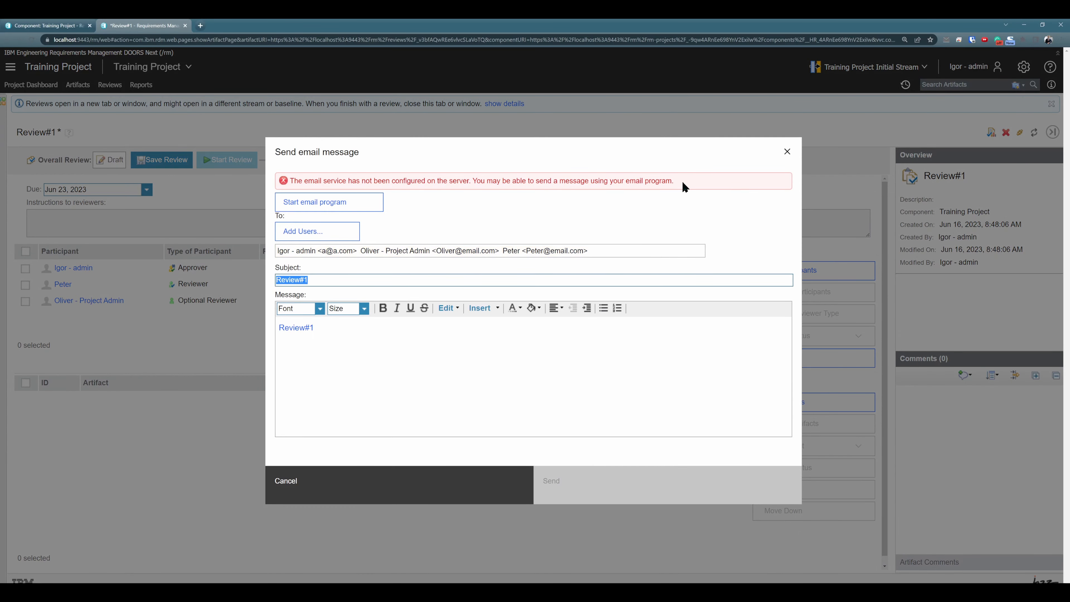
left_click_drag(677, 182, 457, 202)
left_click_drag(572, 228, 632, 252)
left_click(576, 381)
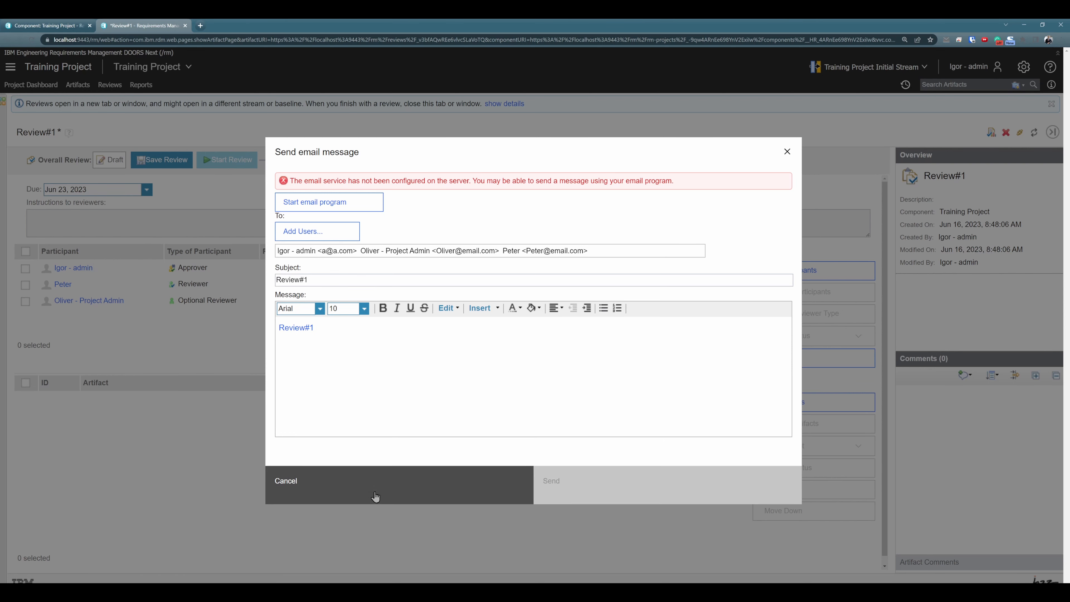
left_click(388, 493)
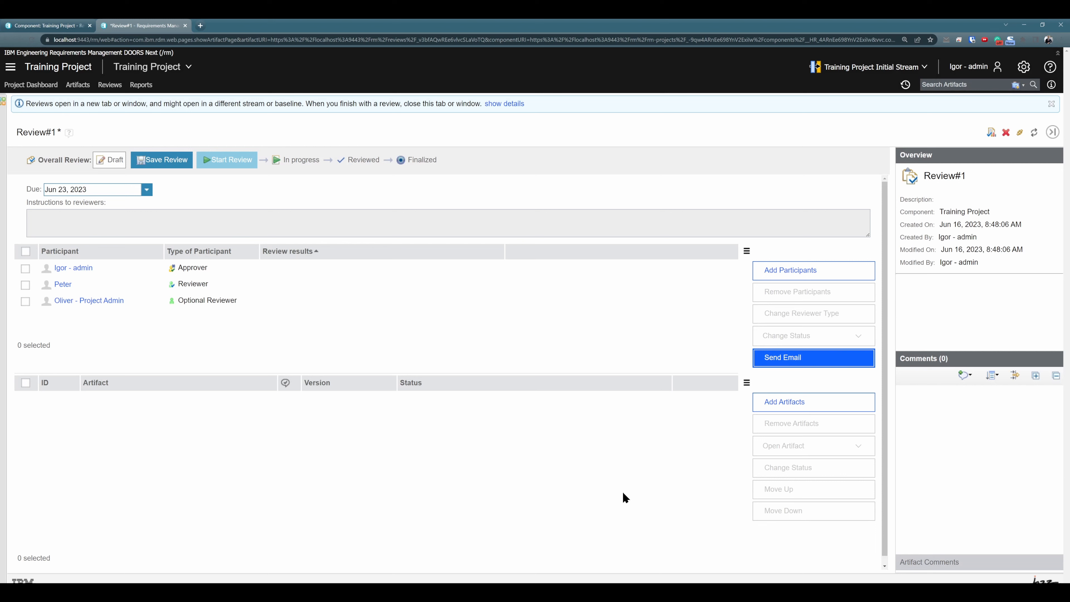
Set the due date of Review#1 to Jul 1, 2023
left_click(147, 190)
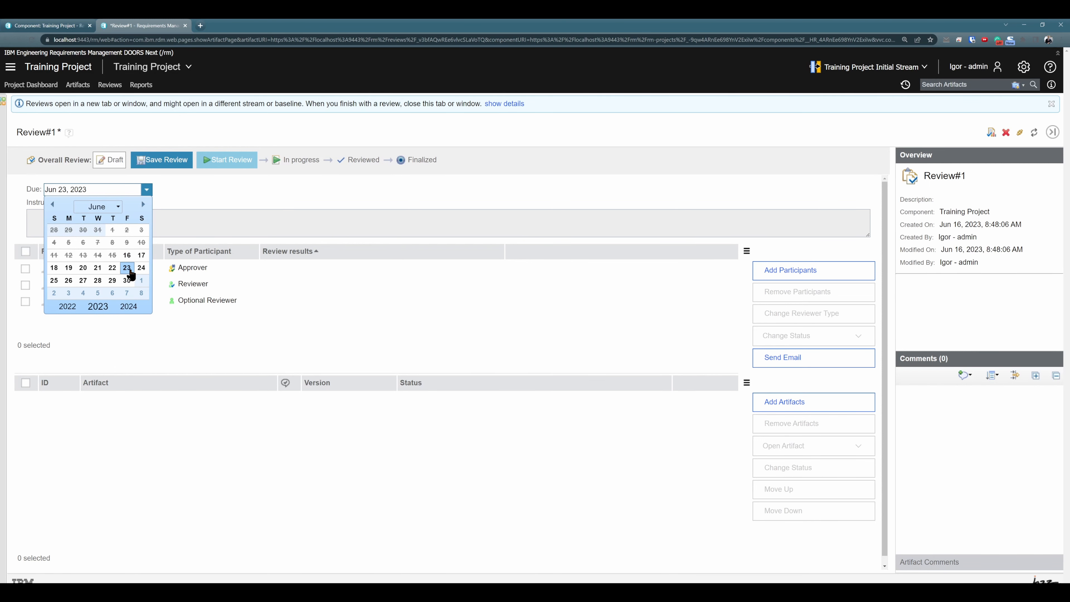
left_click(143, 205)
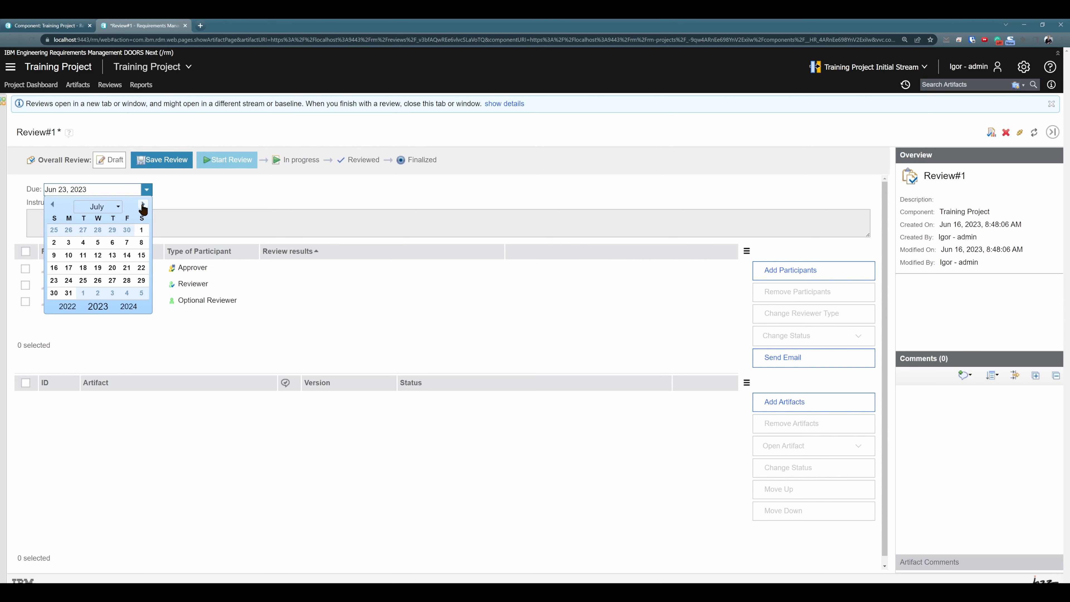
left_click(142, 230)
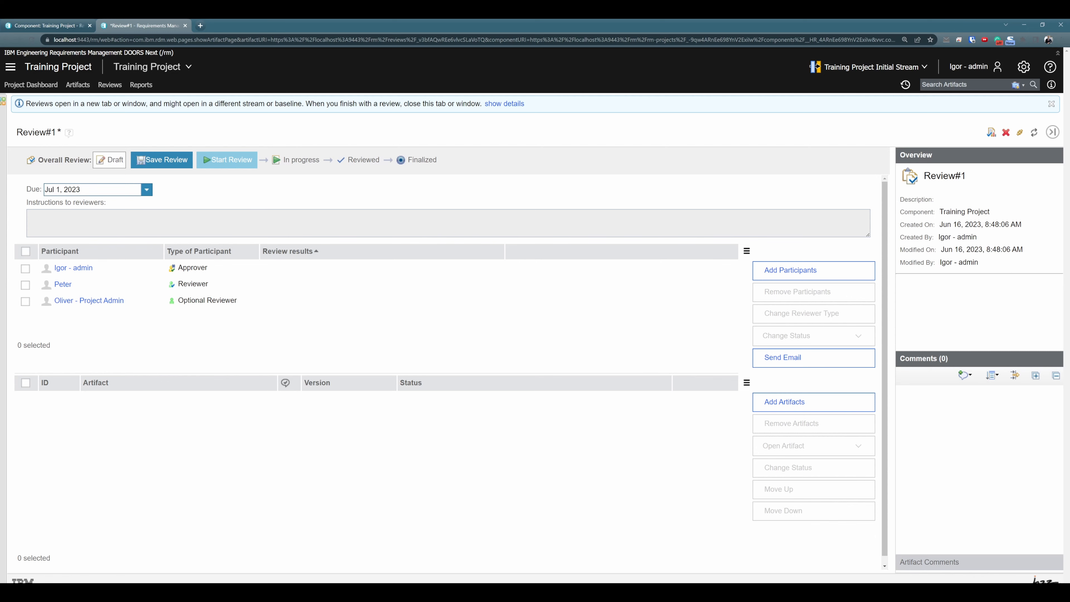
Enlarge the instructions field and paste the reviewer instructions covering requirement quality, the "Review 1 filter", verification method, stakeholder links, priority, need and requirement type
left_click_drag(867, 235, 866, 359)
type("Instructions to reviewers: Please review if all requirements are unambiguous, clear, unique, consistent, and standalone. Use the \"Review 1 filter\" and check if every requirement is - verifiable and has a verification method assigned - hecessary and linked to stakeholder requirement - has priority value assigned - had need value assigned - has requirement type assigned")
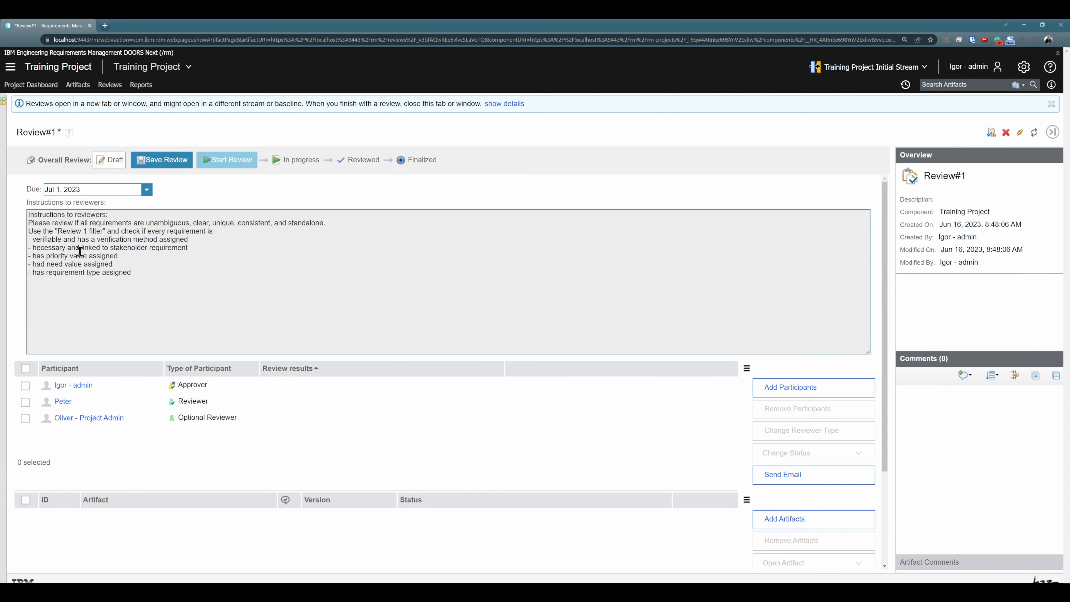
left_click_drag(105, 231, 56, 231)
left_click(103, 233)
left_click_drag(145, 276, 19, 242)
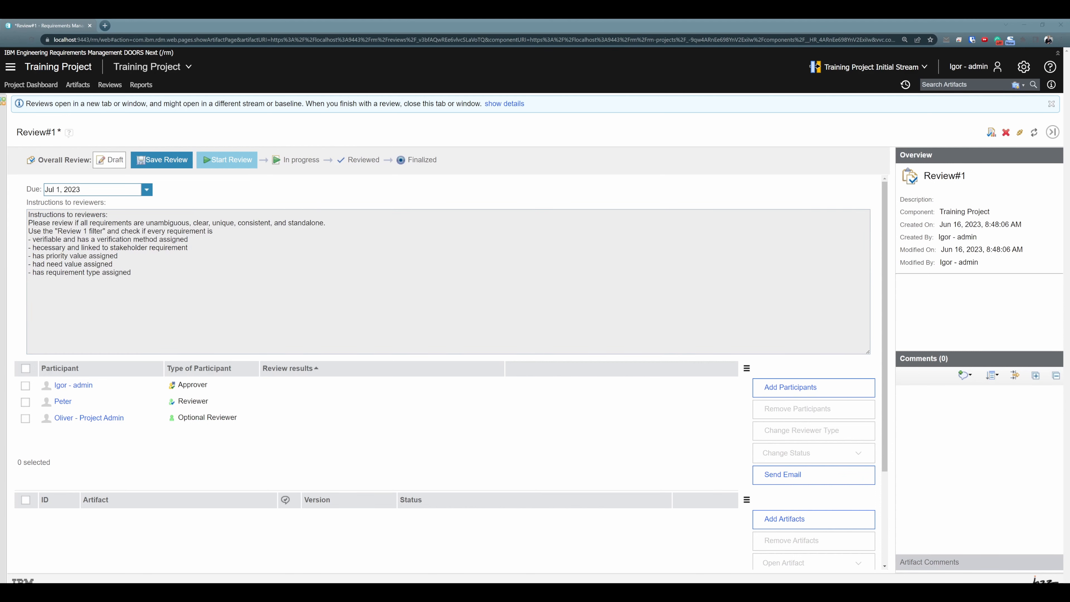
Add artifact 51818, Humidity operational limits of the device, to the review from the AMR Hazards and Risks artifacts folder under Base Artifacts
scroll(754, 434, "down", 2)
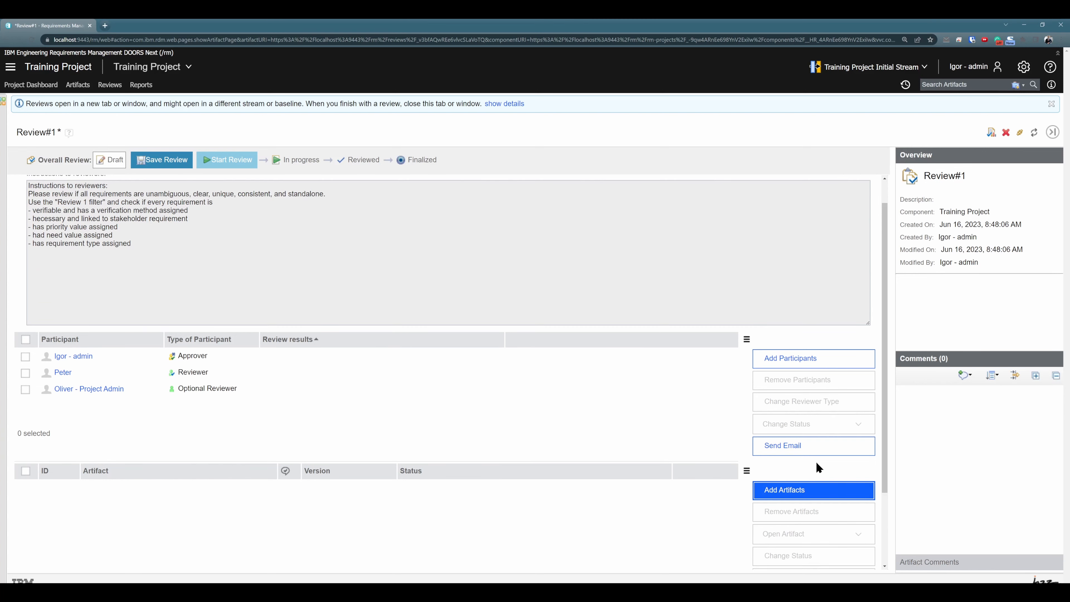
left_click(802, 495)
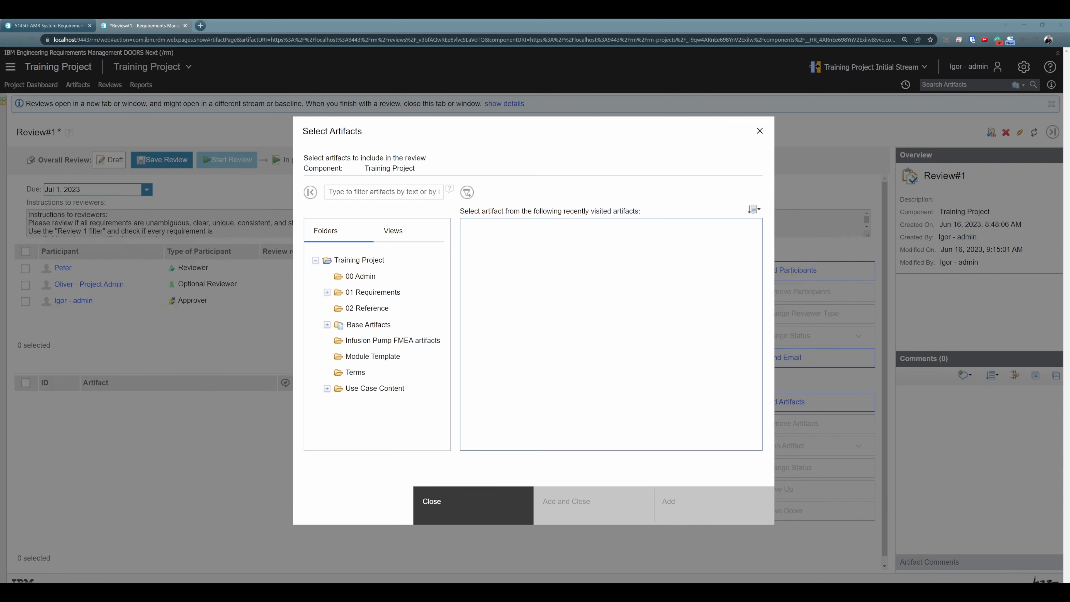
left_click(326, 325)
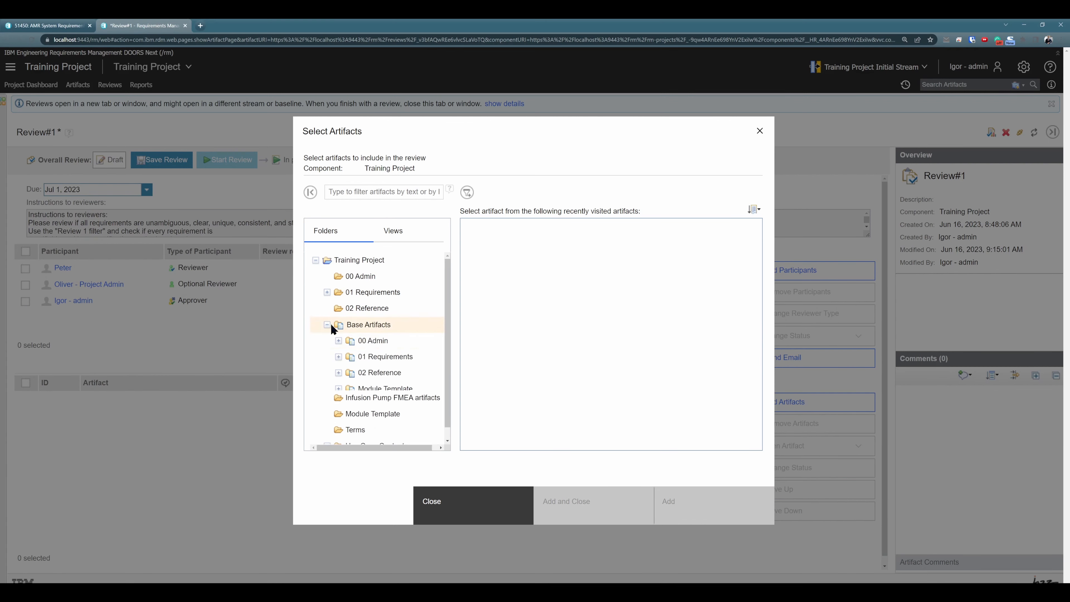
left_click(381, 356)
left_click(338, 357)
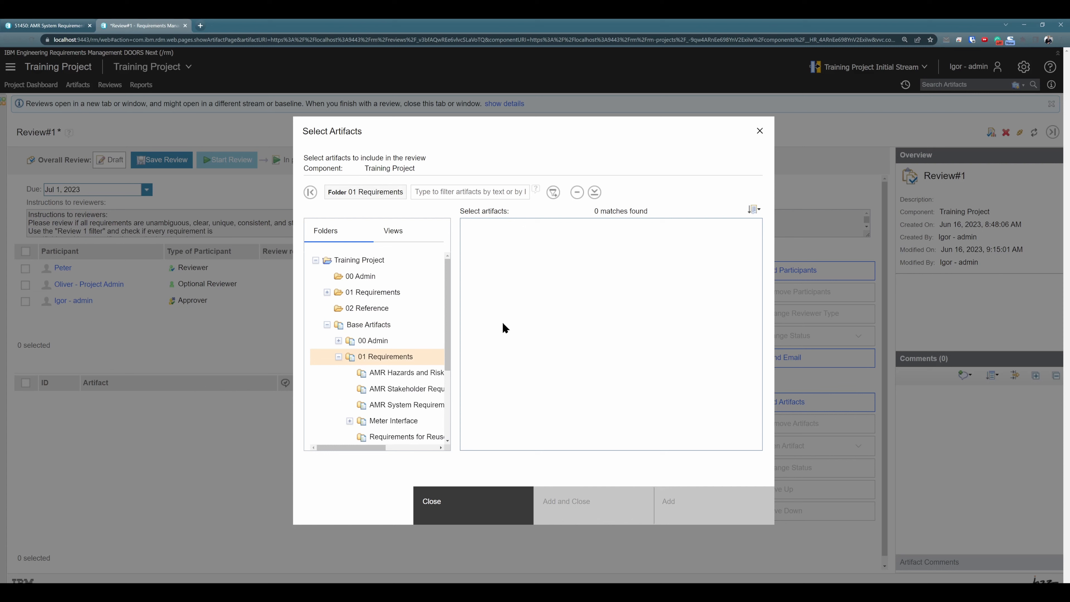
left_click(404, 371)
left_click(505, 231)
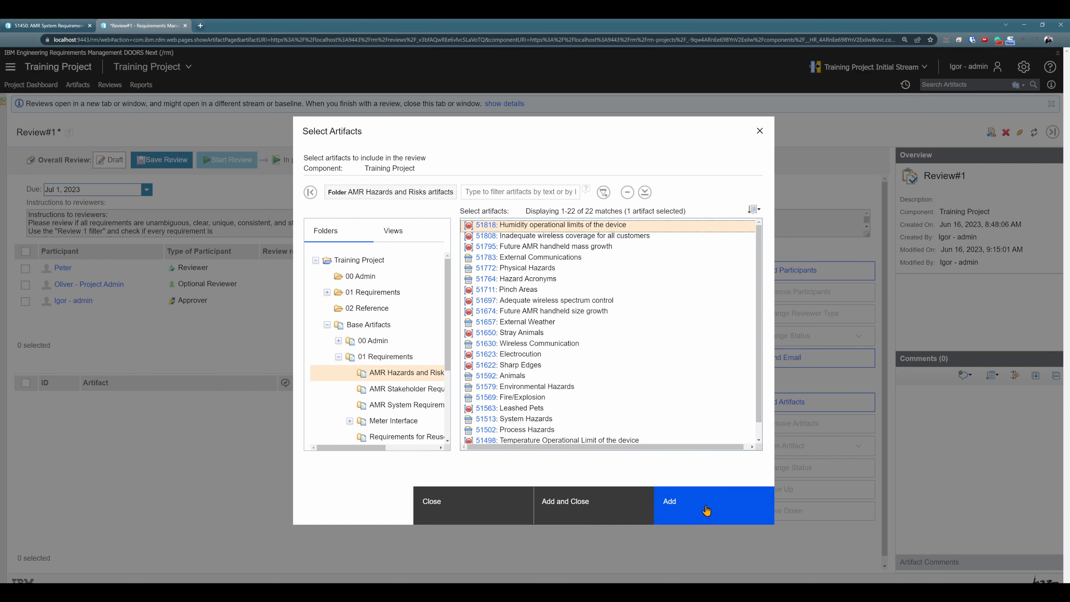
left_click(672, 505)
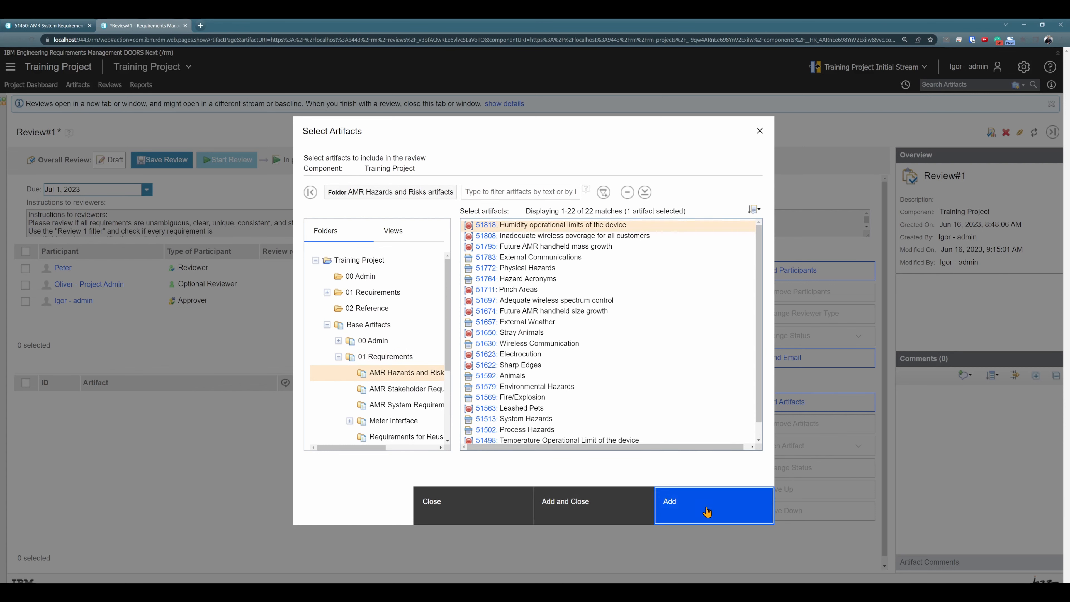
Add module 51453, AMR Stakeholder Requirements Specification, from the project's 01 Requirements folder and close the artifact selection
left_click(379, 289)
left_click(557, 249)
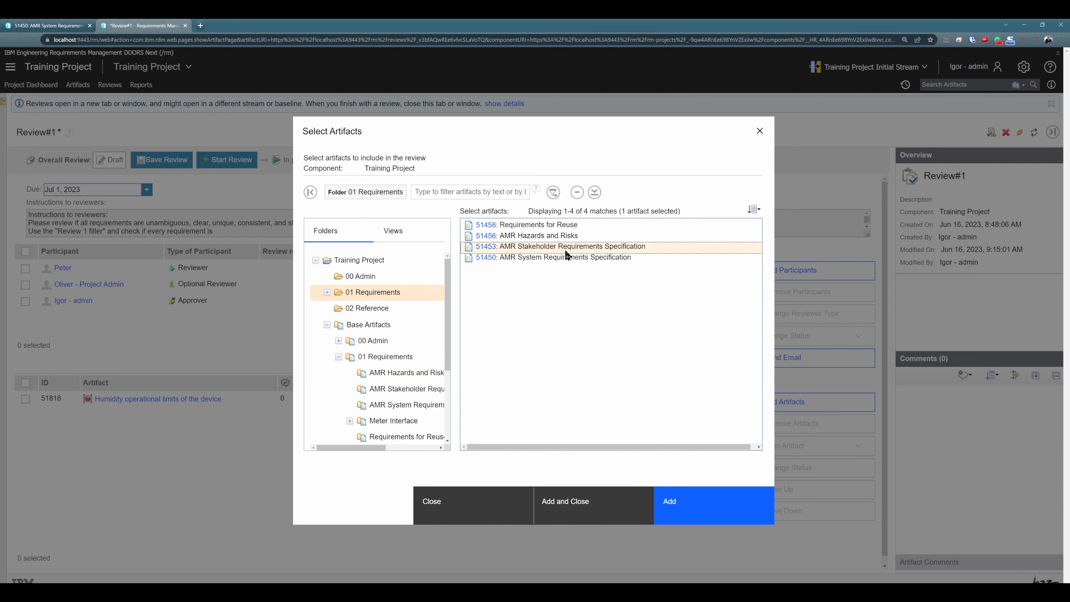
left_click(600, 511)
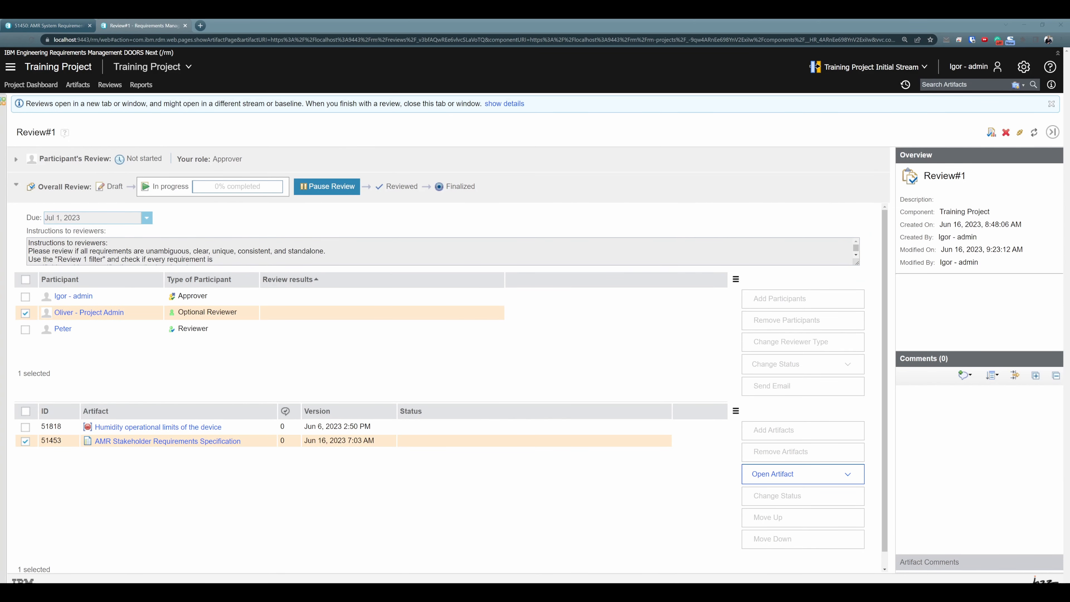
Open artifact 51818 in the review, check its approve, disapprove and abstain options, approve it without comments, and return to Review#1
left_click(134, 427)
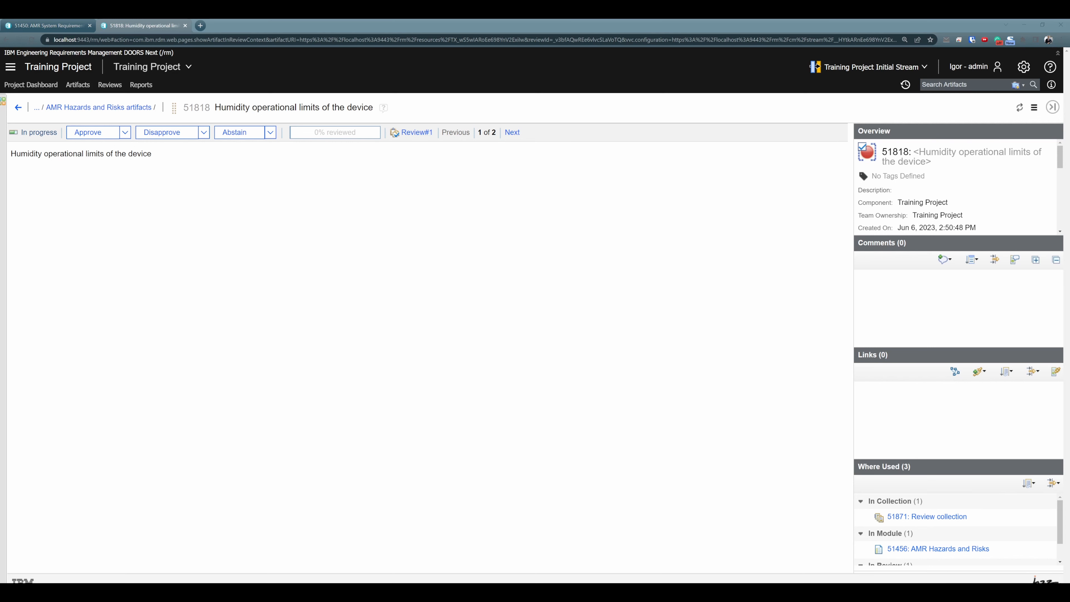
left_click(126, 136)
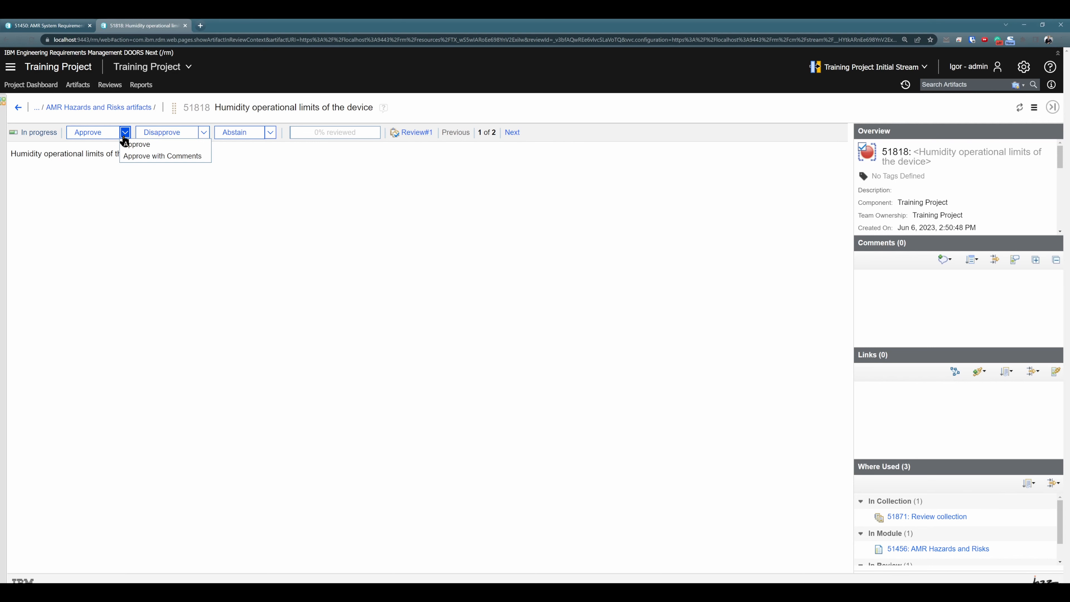
left_click(204, 132)
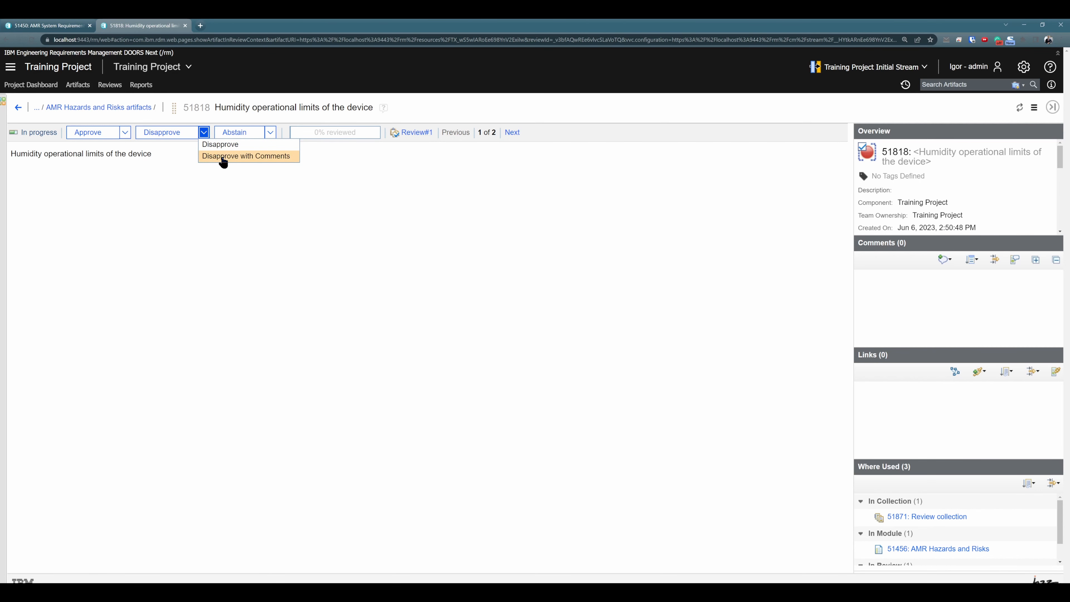
left_click(262, 199)
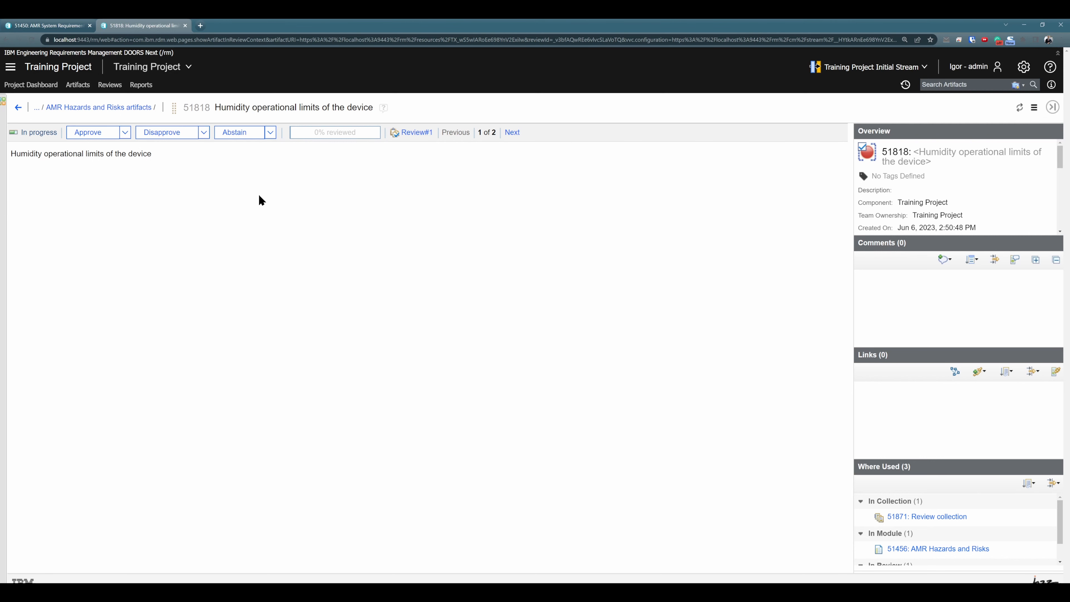
left_click(271, 133)
left_click(240, 179)
left_click(114, 132)
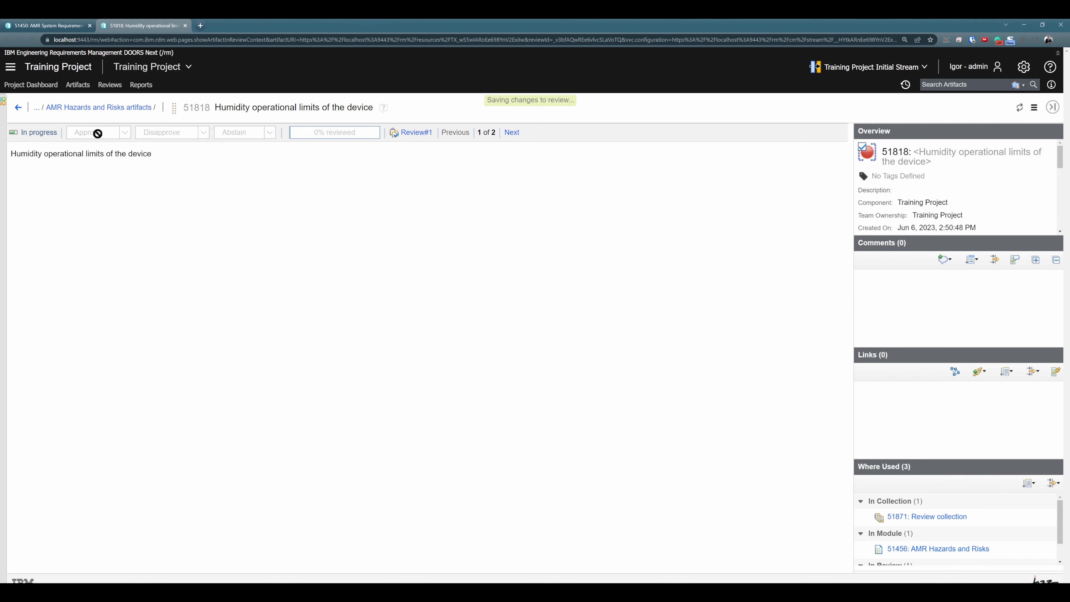
left_click(19, 109)
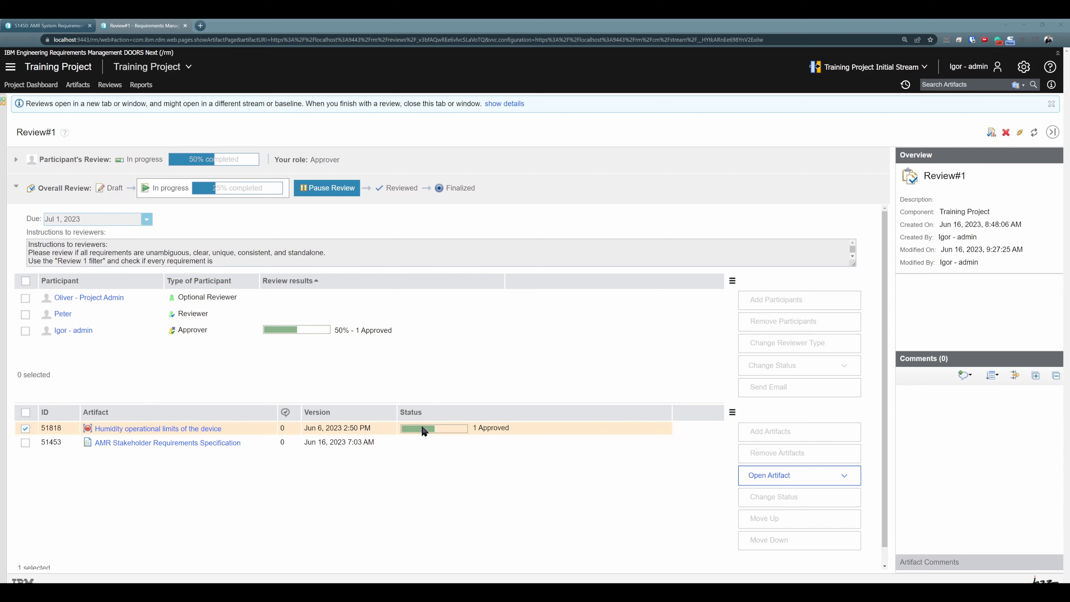
Examine the approver's review results and the review status of both artifacts in Review#1
mouse_move(422, 428)
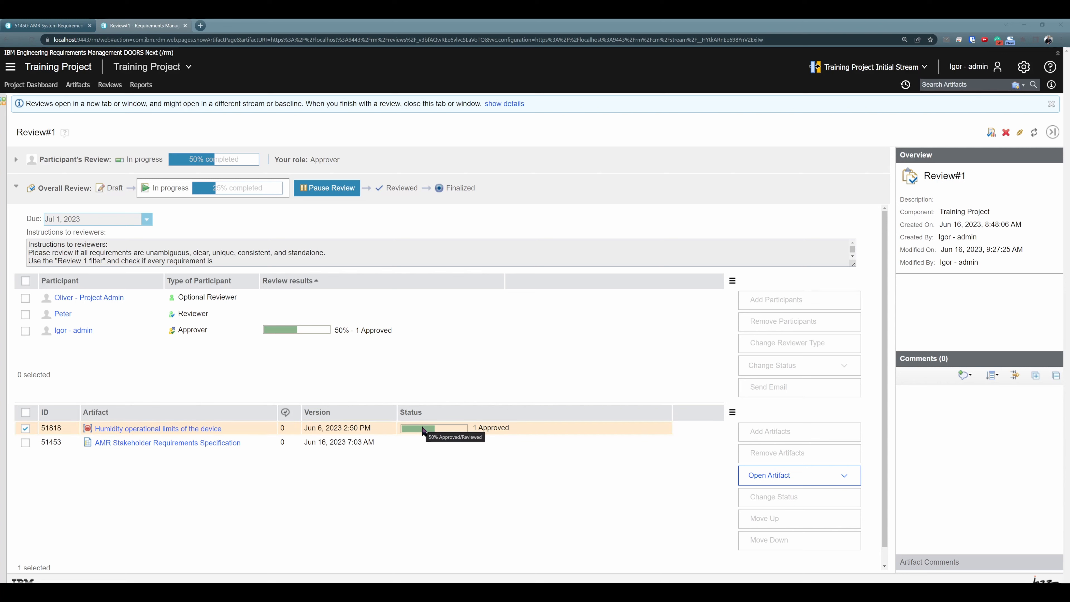
left_click(364, 334)
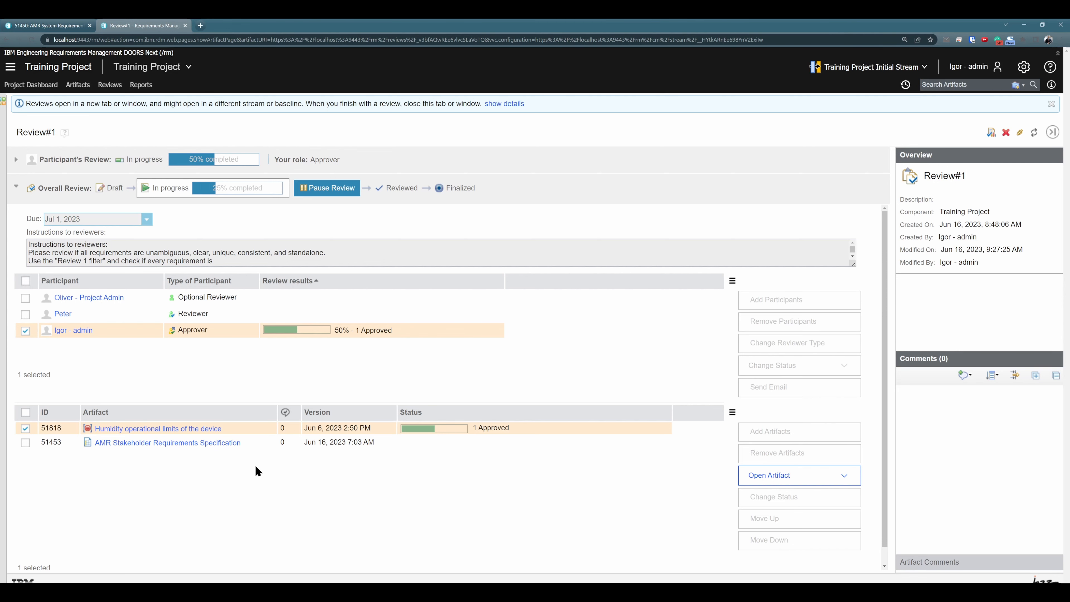
left_click(265, 440)
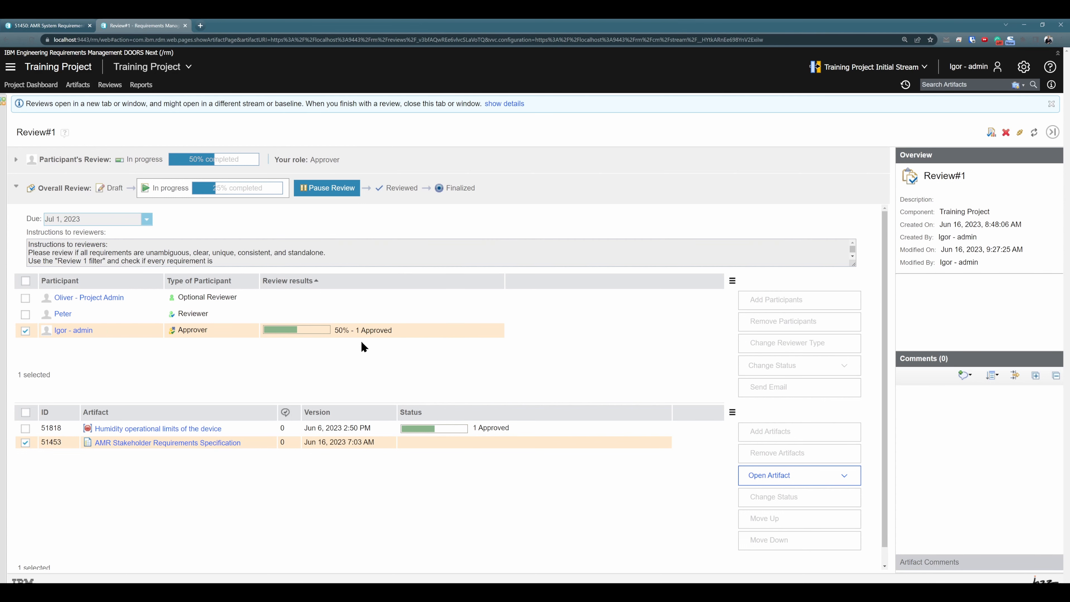
mouse_move(206, 315)
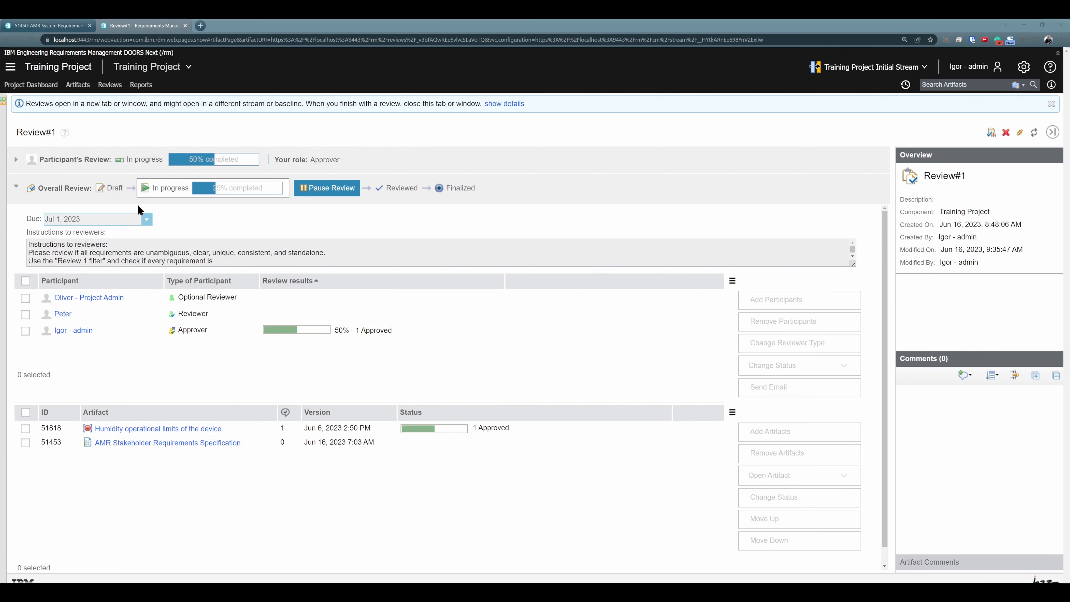
Pause Review#1, change the project admin's reviewer type to Reviewer, and continue the review to check the overall progress
left_click(320, 190)
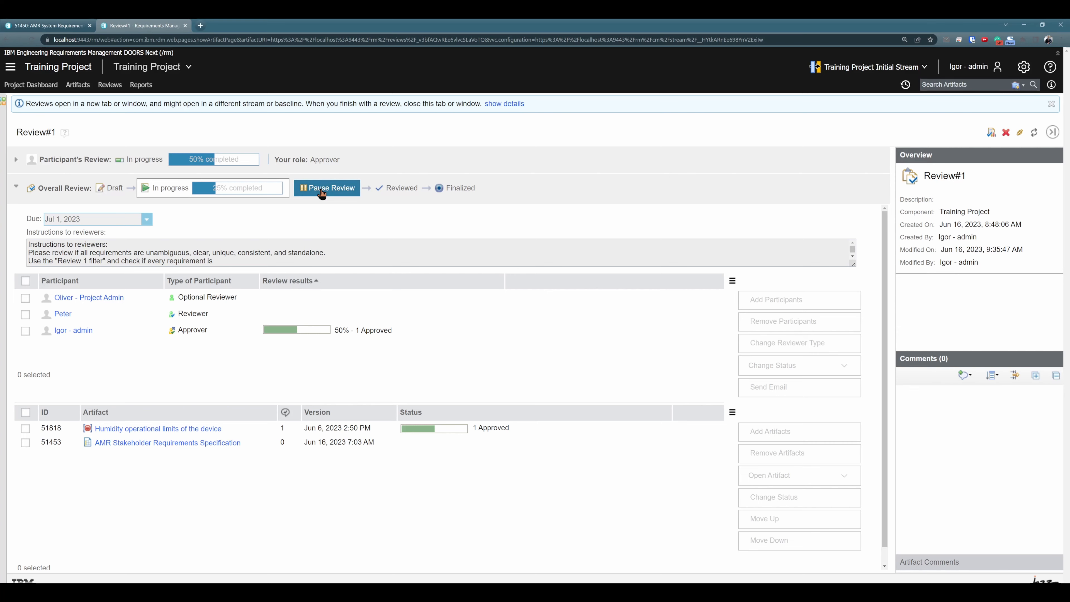
left_click(227, 293)
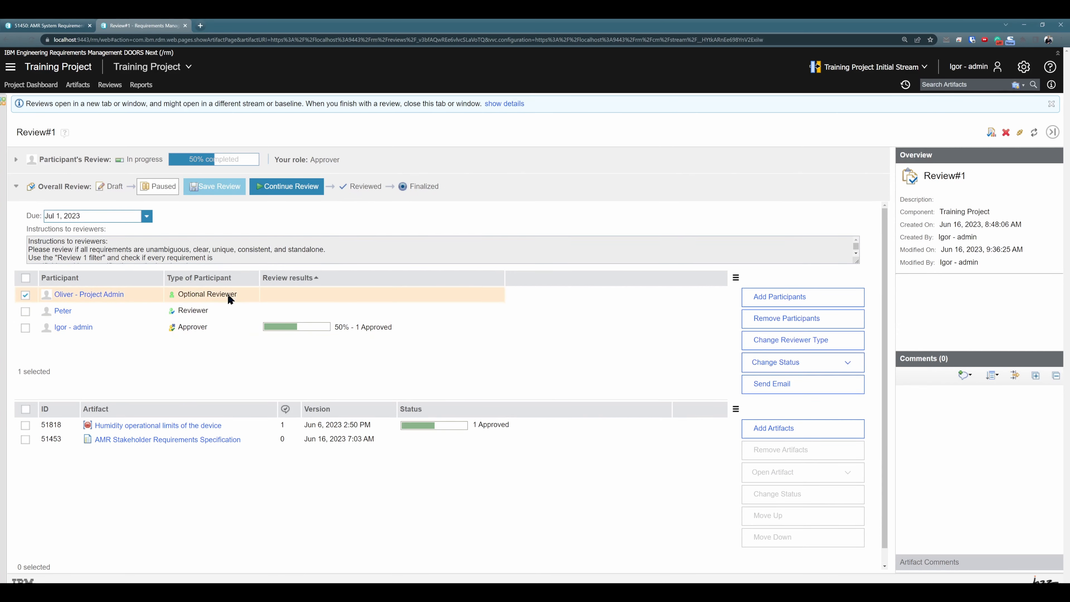
left_click(779, 342)
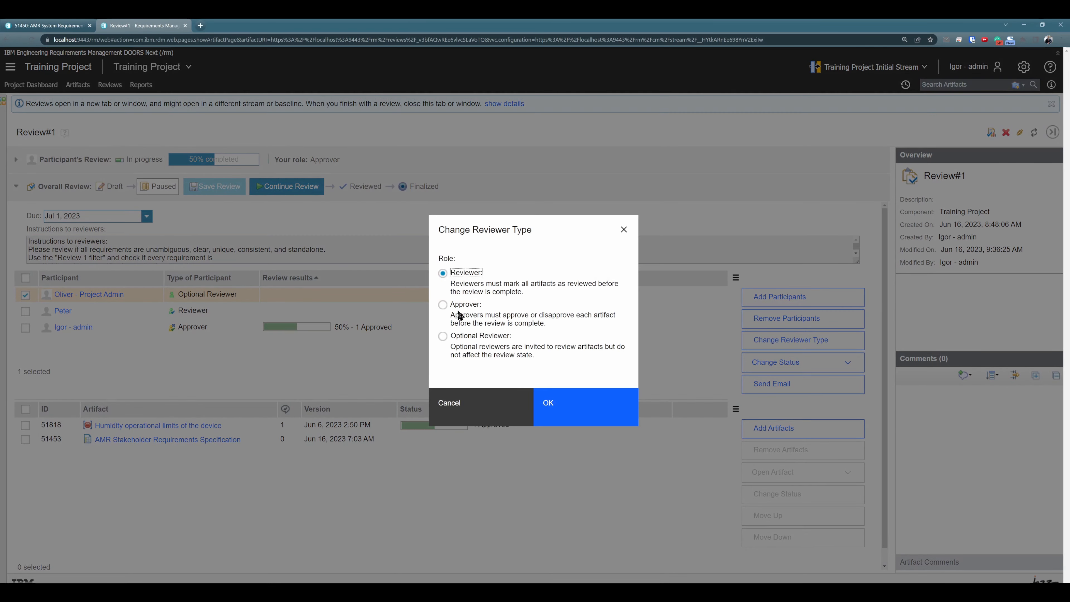
left_click(549, 407)
left_click(287, 186)
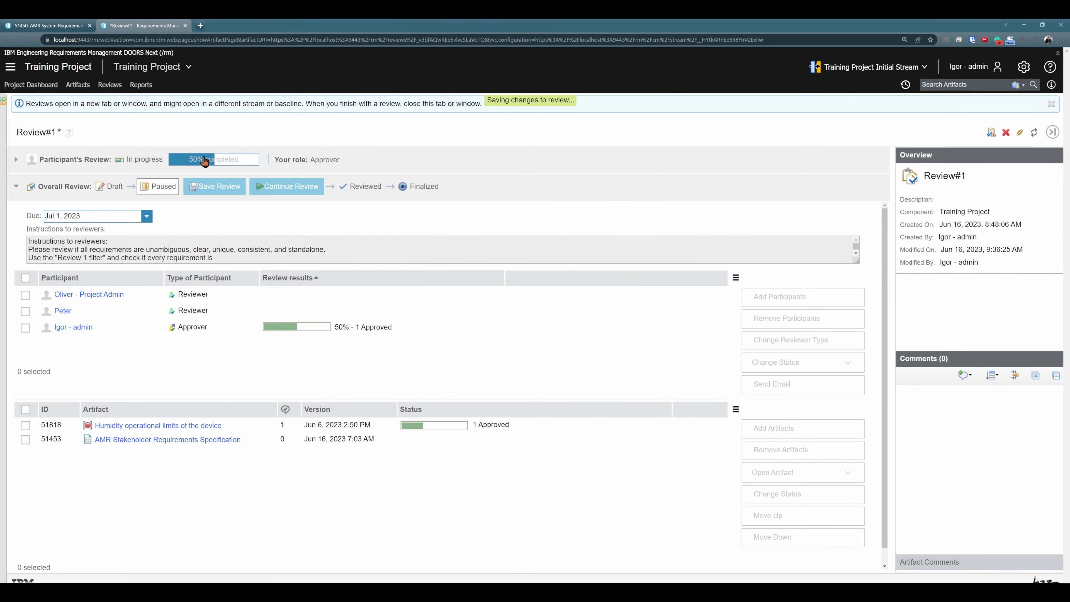
left_click(31, 39)
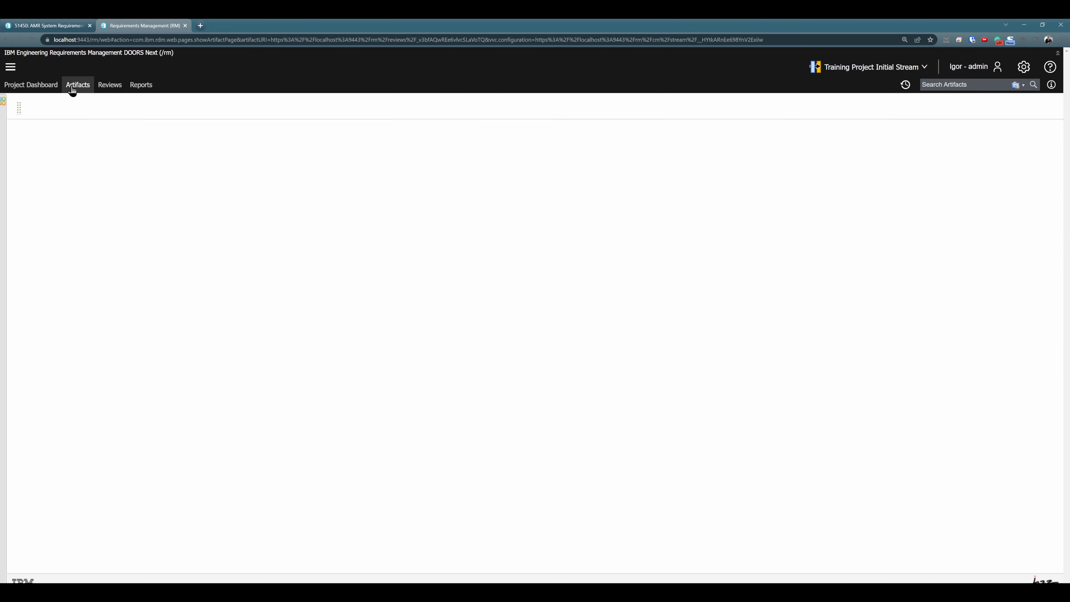
left_click(16, 160)
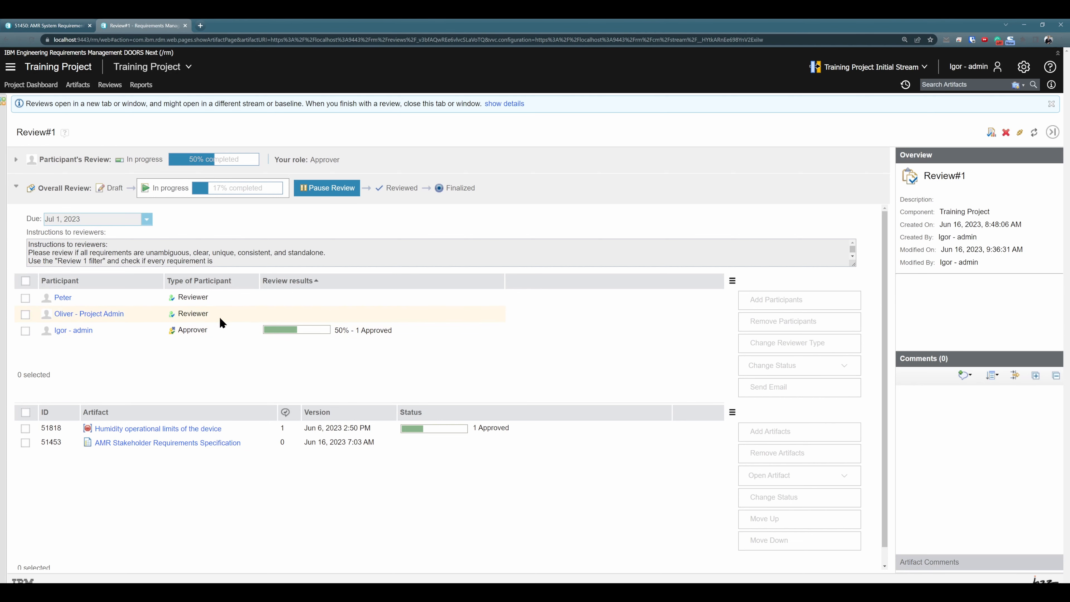
Change the project admin's reviewer type to Optional Reviewer in the paused review and continue the review
left_click(387, 312)
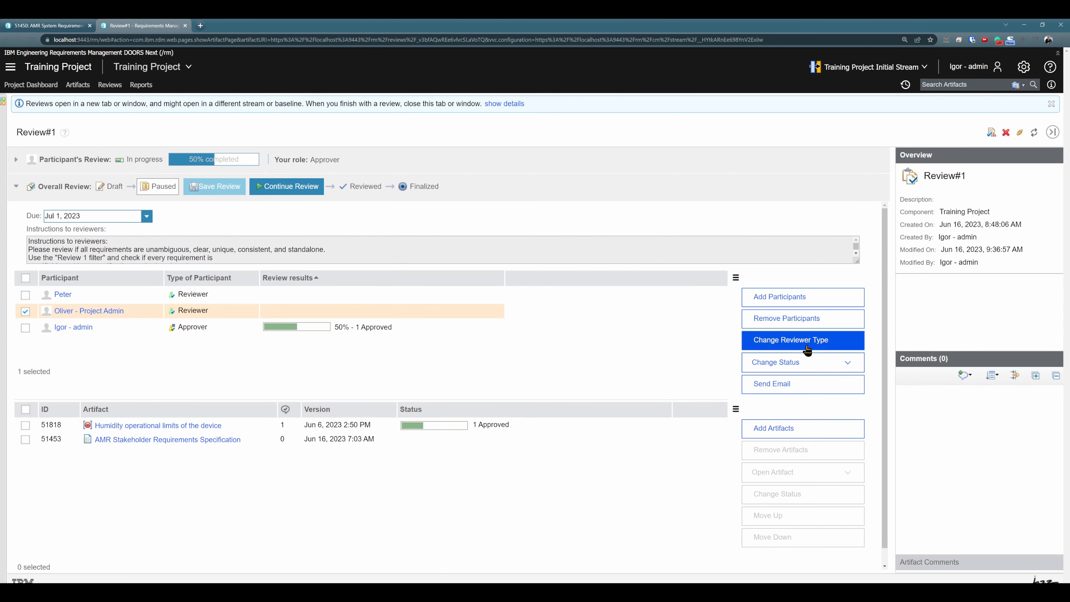
left_click(787, 341)
left_click(442, 336)
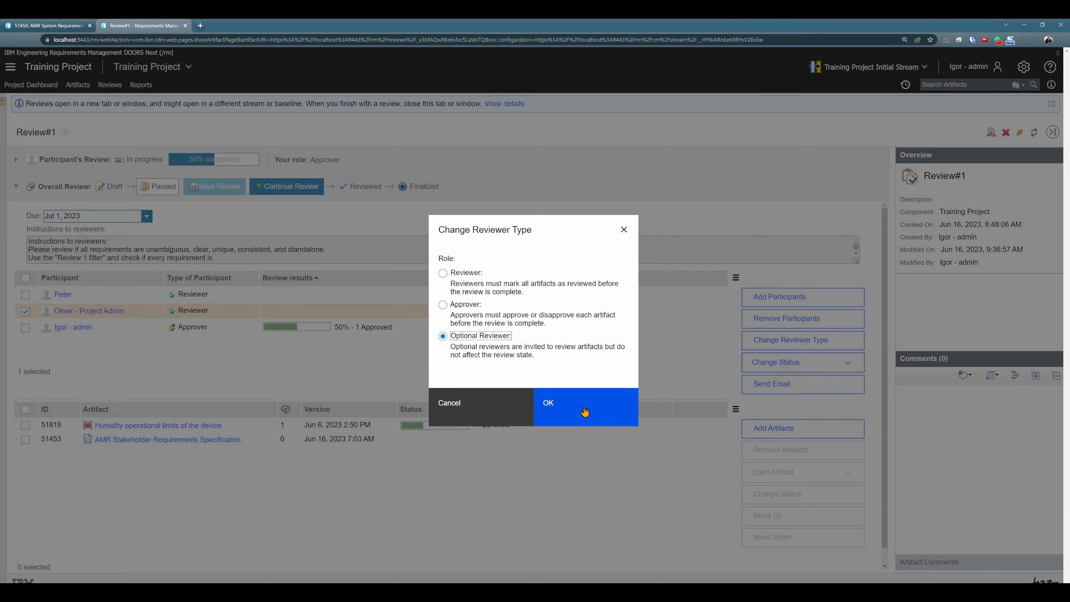
left_click(603, 412)
left_click(286, 186)
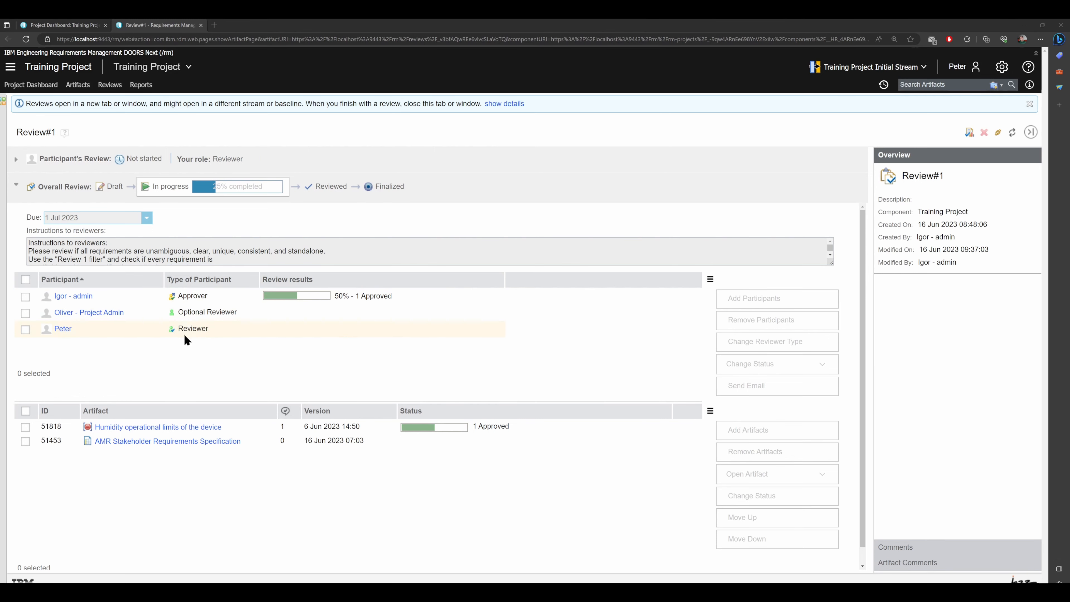
In the Reviewer participant's session, abstain from reviewing artifact 51818 with the comment "I dont think this one is right"
left_click(162, 427)
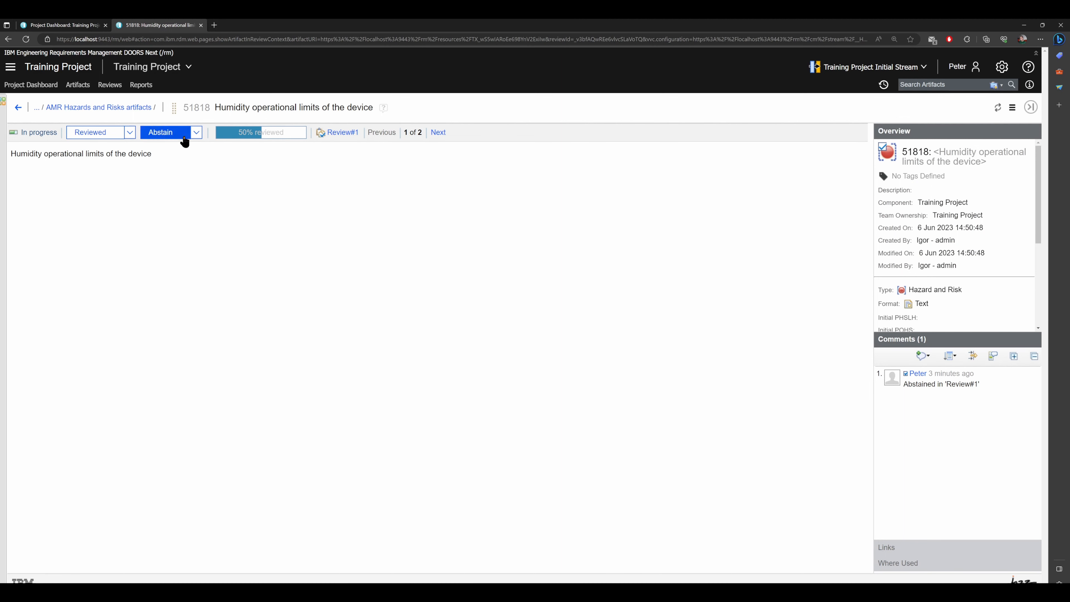
left_click(196, 134)
left_click(225, 162)
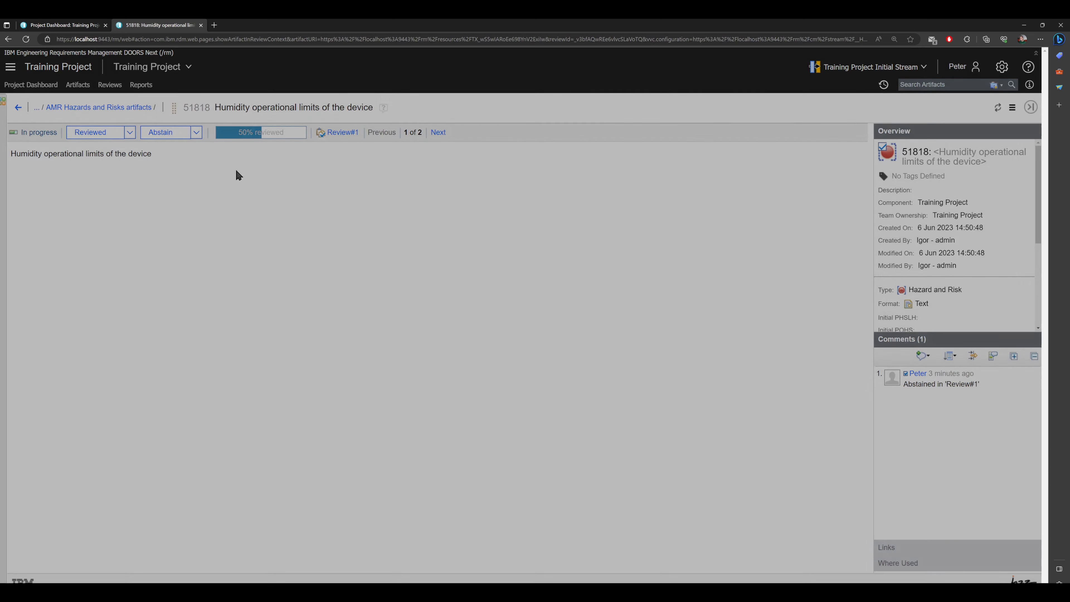
type("I dont think this one is right")
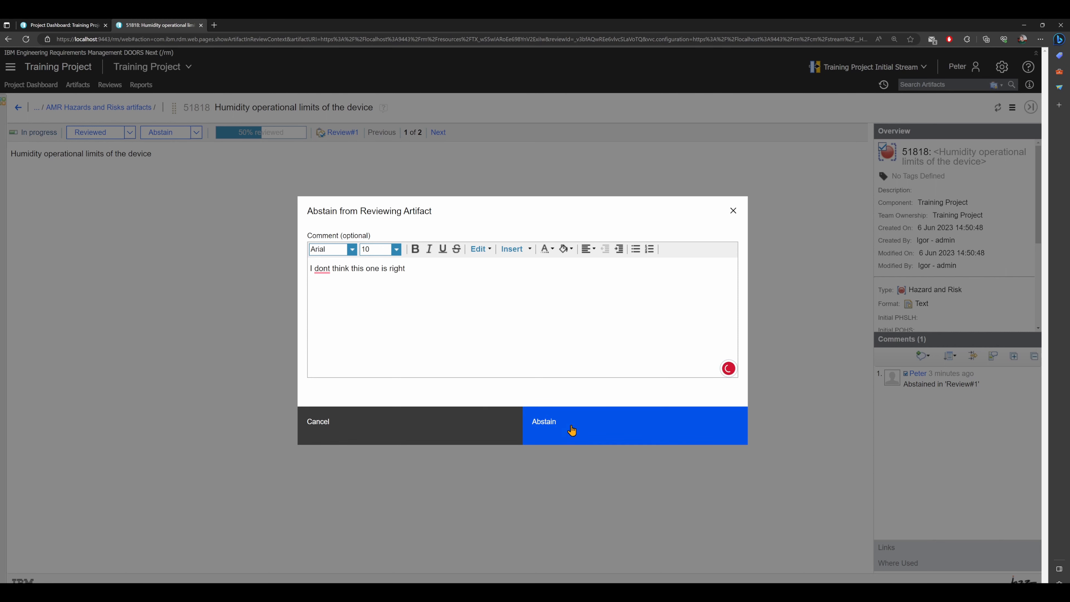
left_click(571, 430)
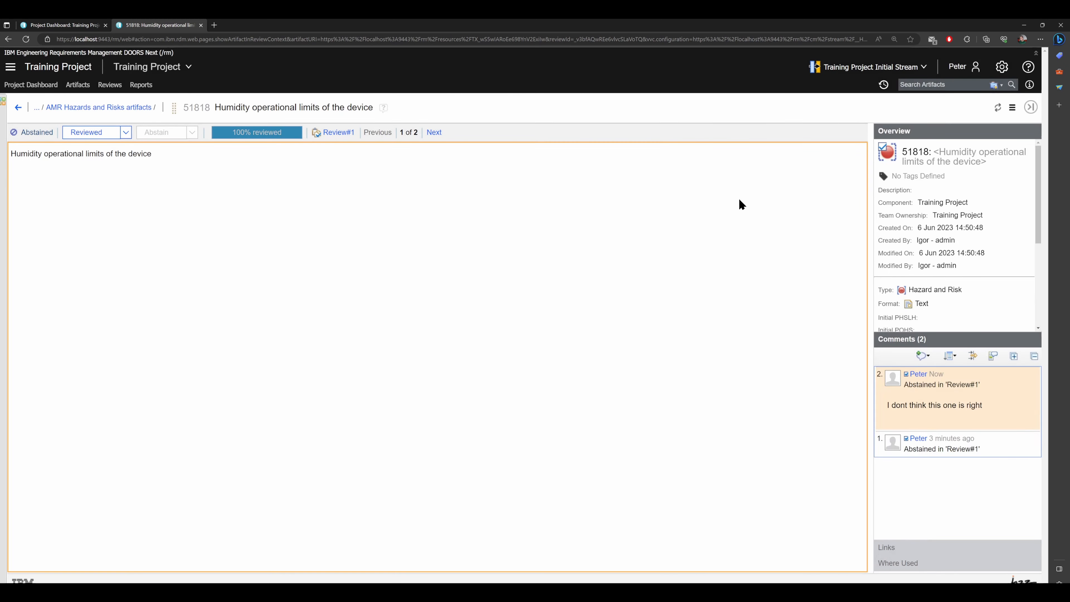
Return to Review#1 and examine the combined review status of artifact 51818
left_click(19, 107)
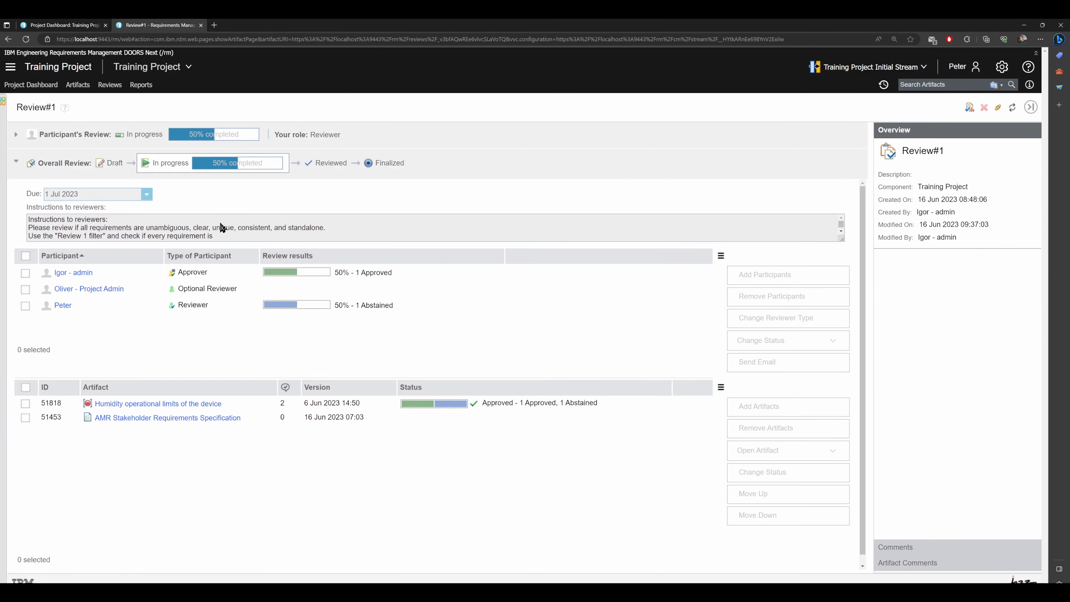
left_click(439, 403)
mouse_move(478, 402)
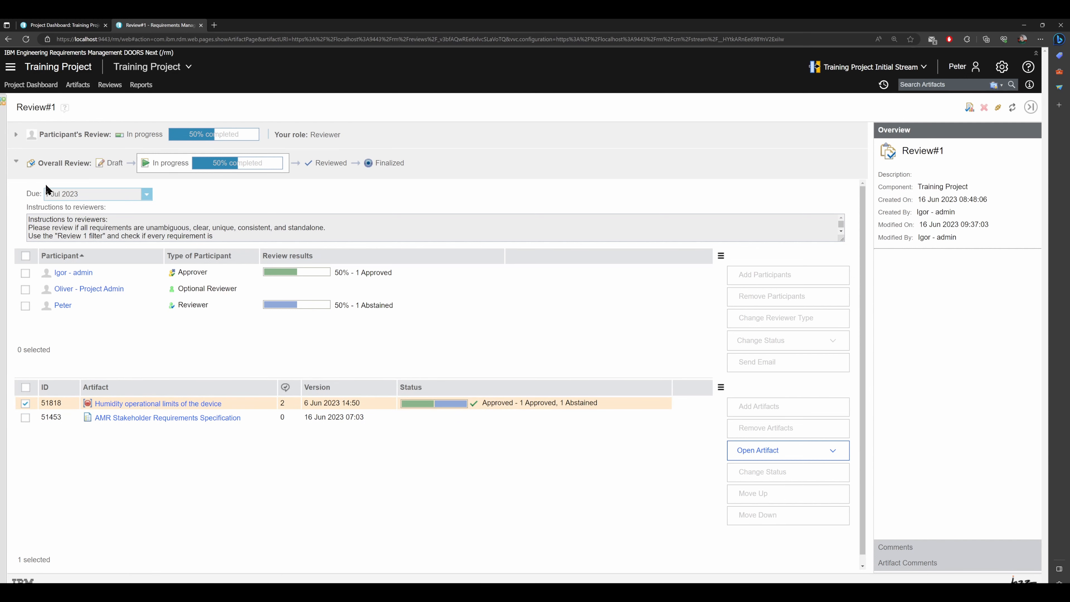
In the approver's session, disapprove artifact 51818 with a comment that the reviewer was not sure, and check its status in Review#1
key("alt+Tab")
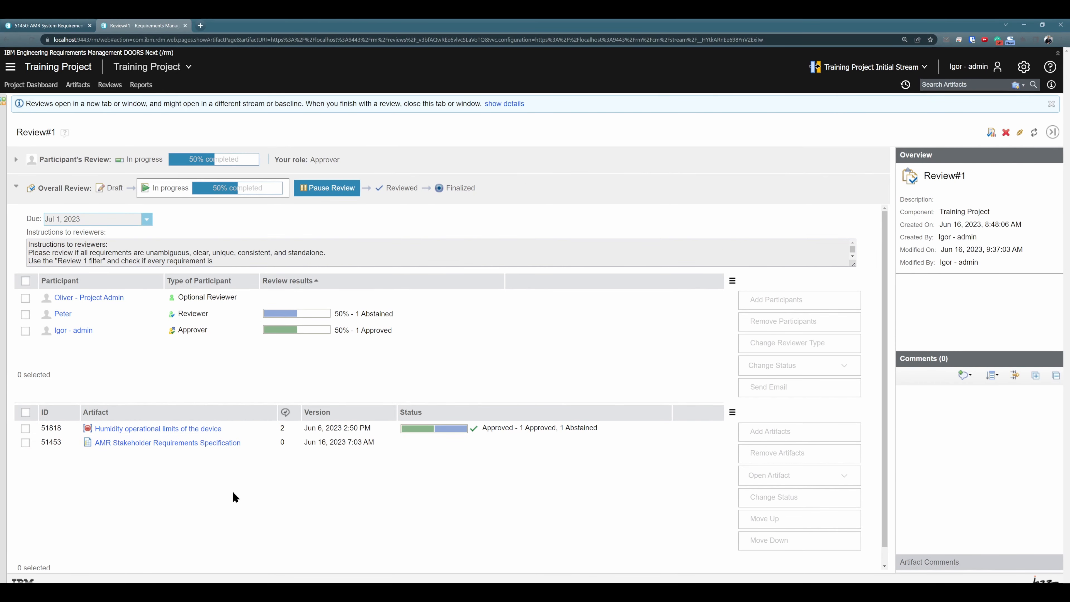
left_click(187, 430)
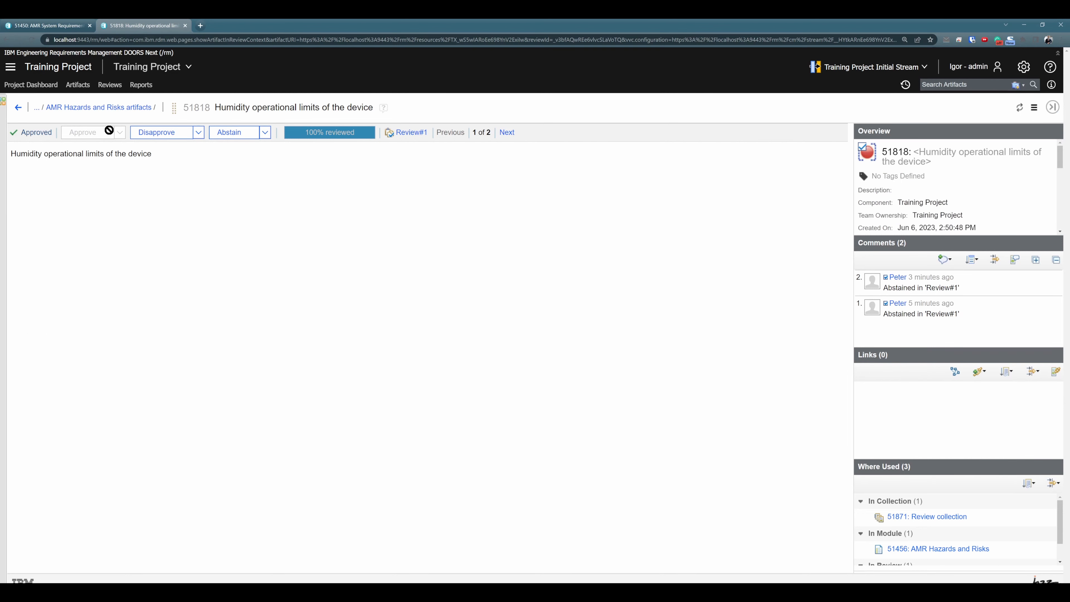
left_click(198, 132)
left_click(211, 156)
type("Peter was not sure")
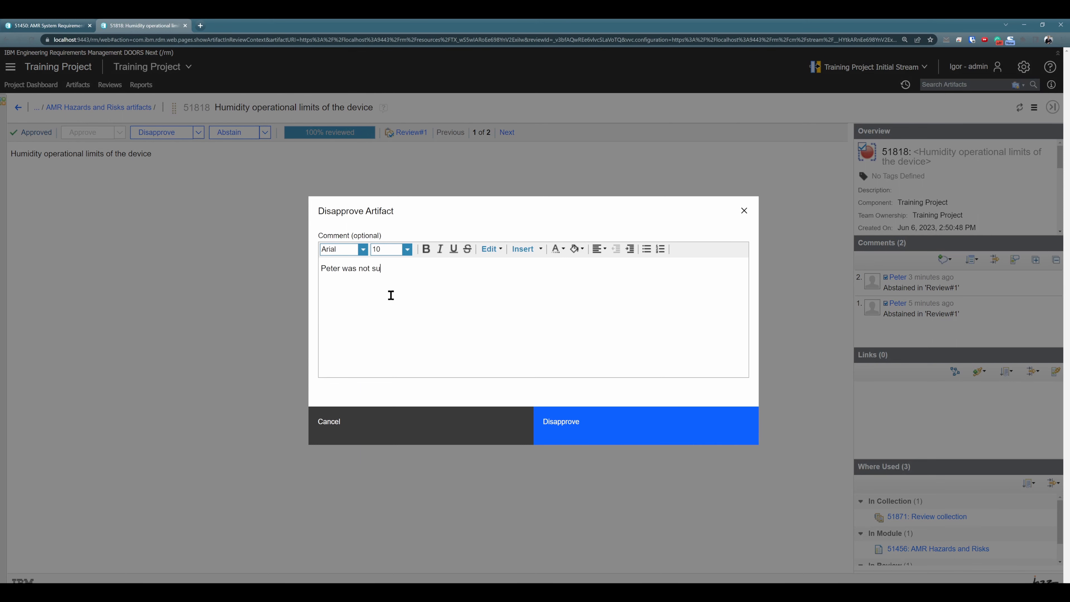
left_click(561, 425)
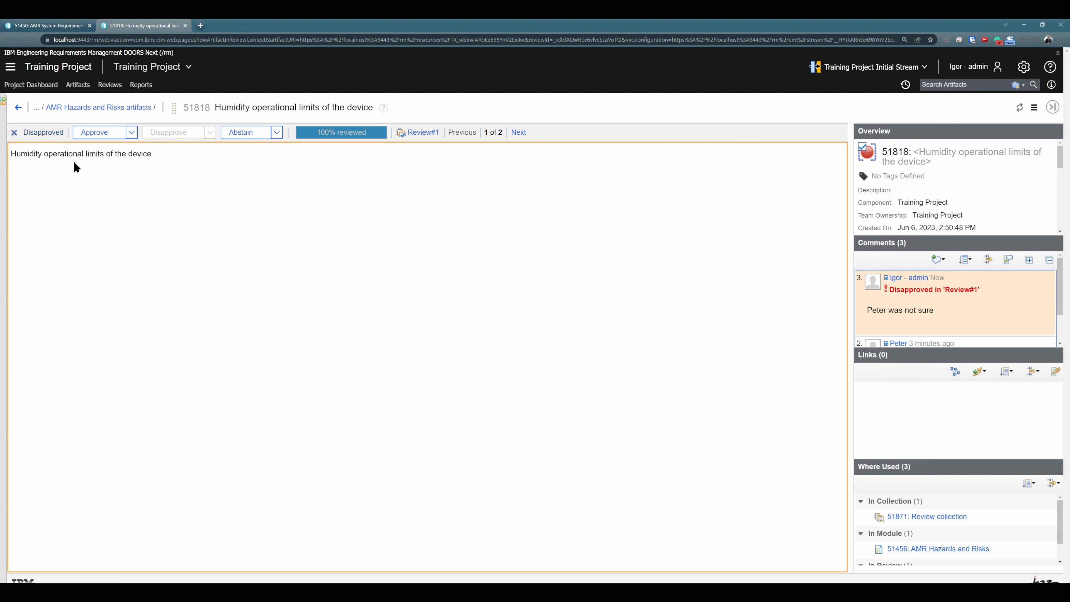
left_click(18, 107)
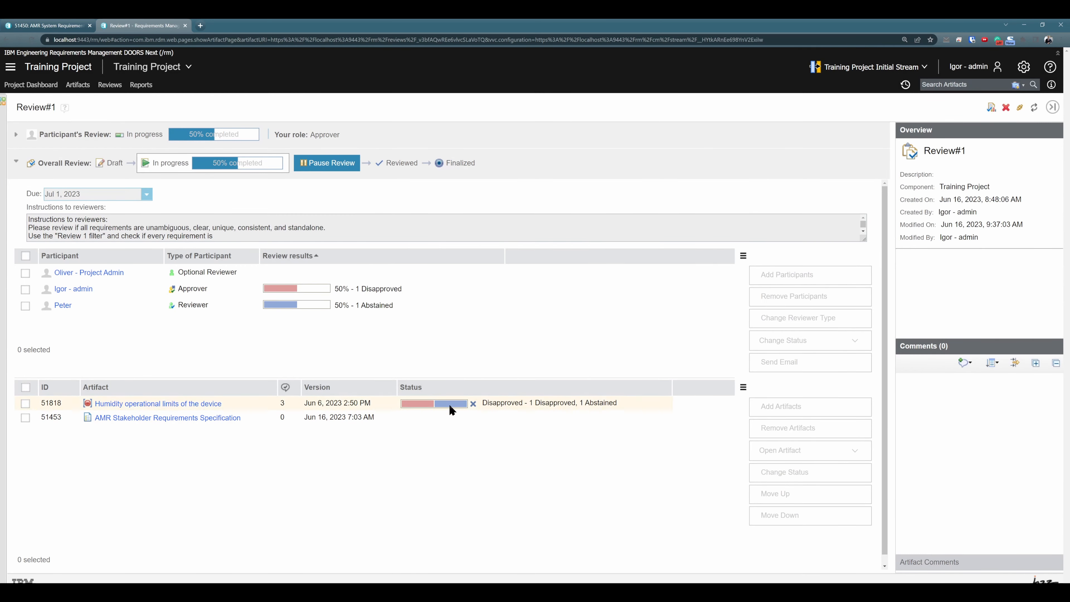
left_click(547, 406)
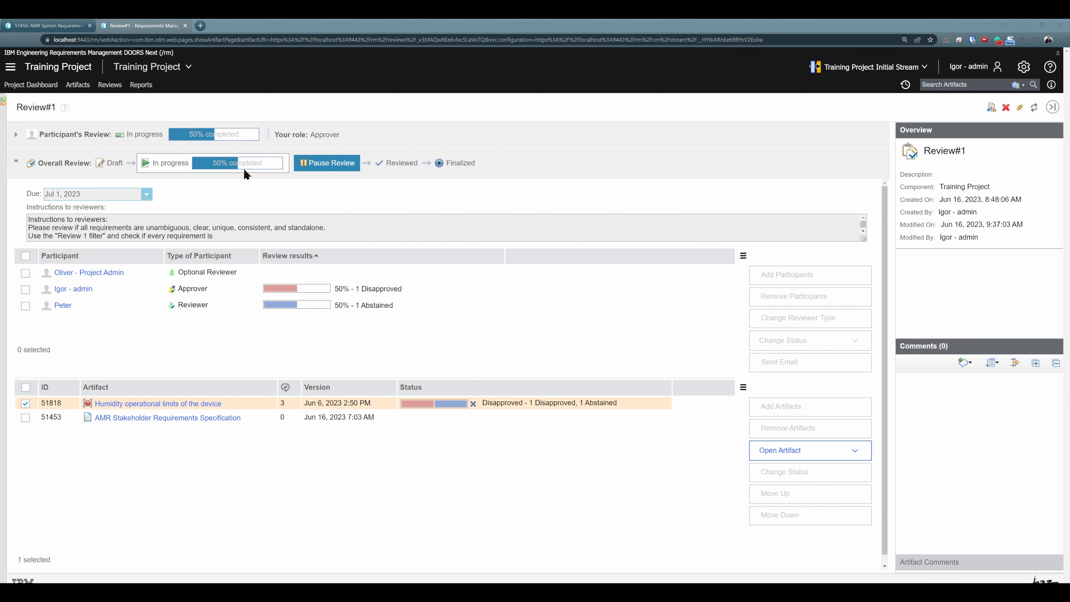
In the Optional Reviewer's session, mark artifact 51818 as Reviewed and return to Review#1
left_click_drag(0, 105, 448, 86)
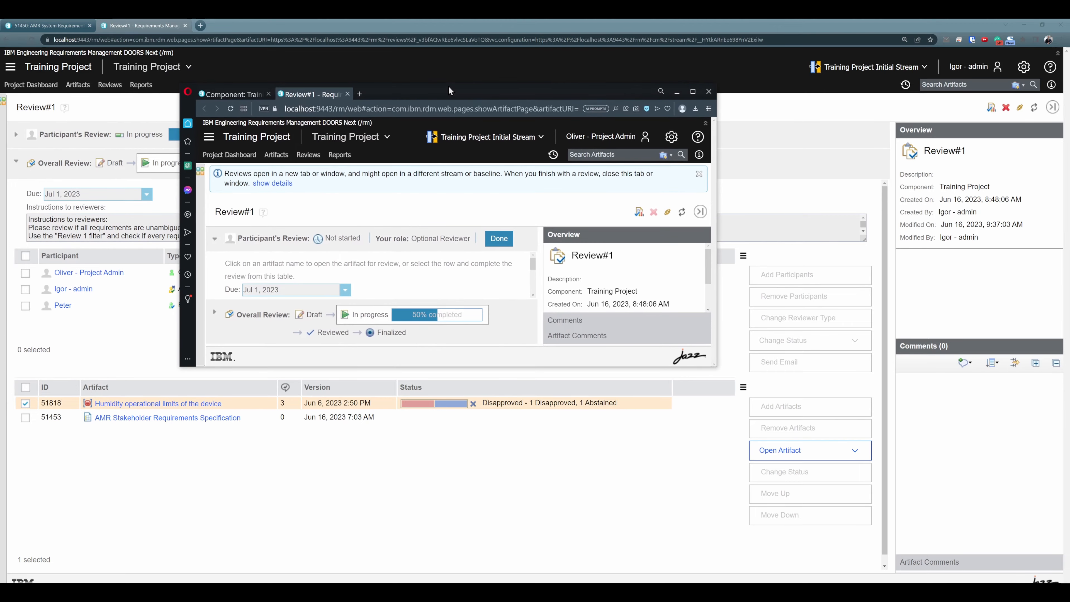
double_click(448, 87)
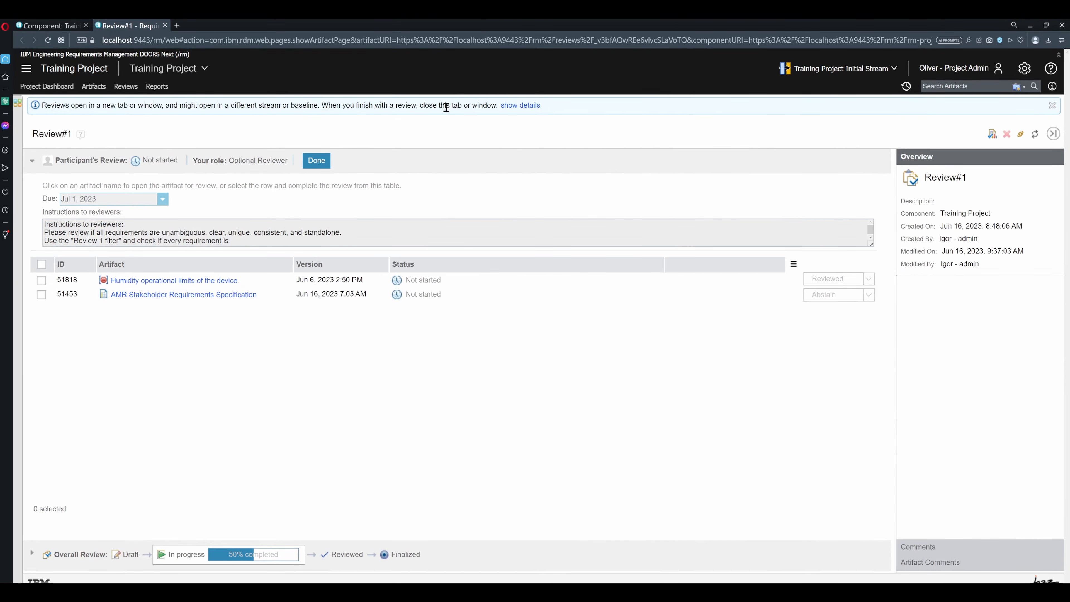
left_click(159, 281)
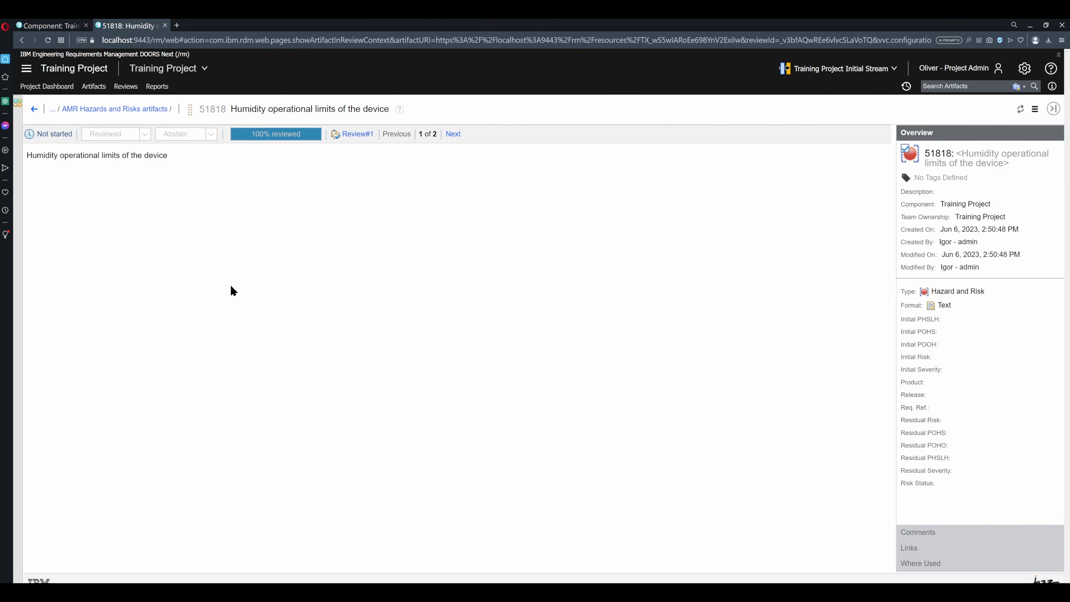
left_click(126, 134)
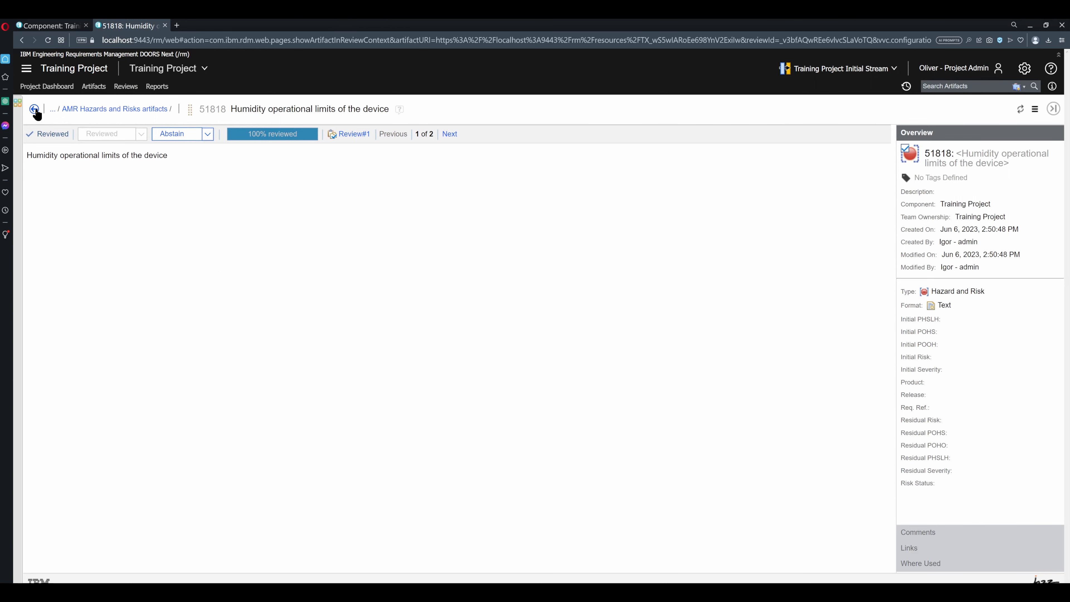
left_click(37, 110)
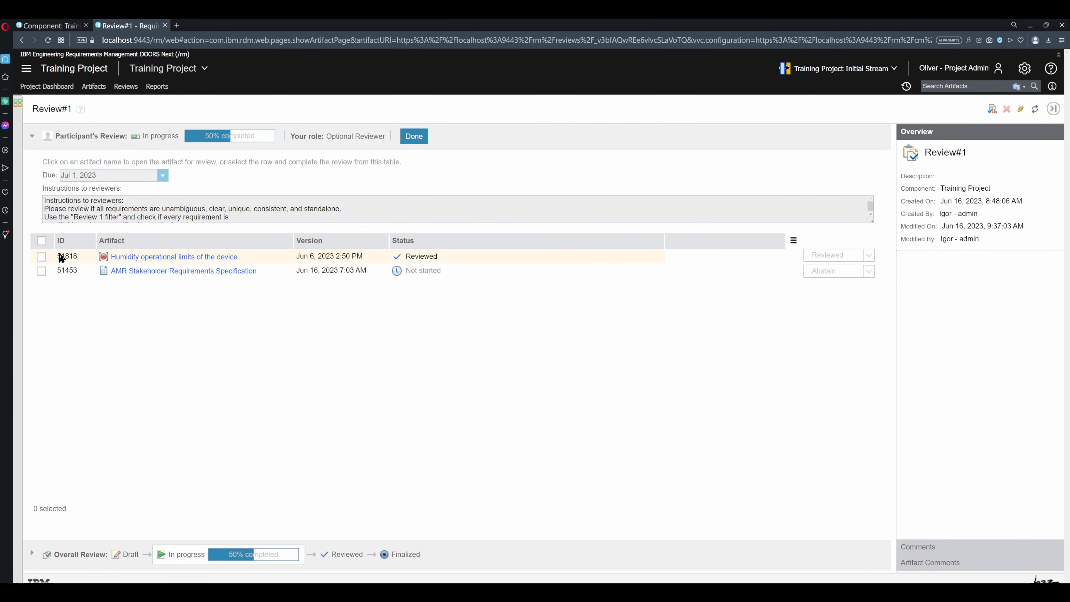
Show the overall review of Review#1 and compare the three participants' review results
left_click(32, 137)
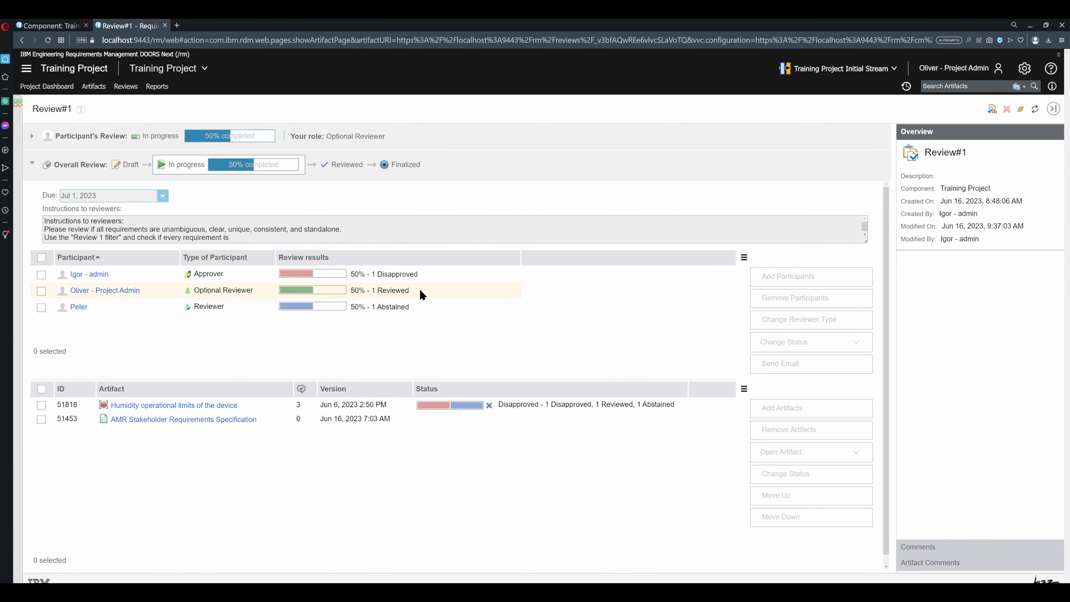
left_click(369, 291)
left_click(375, 306)
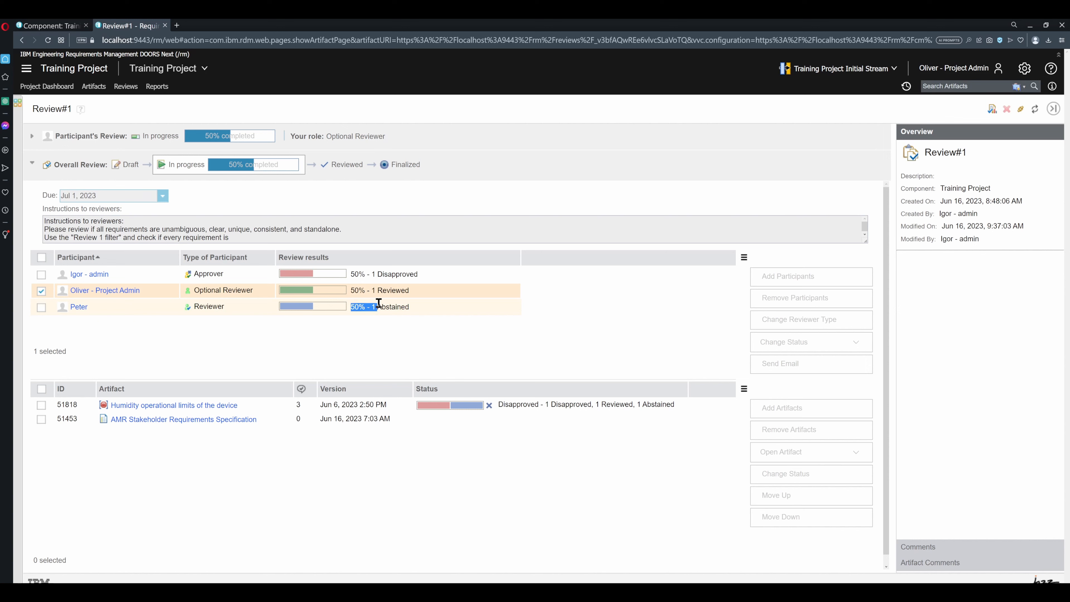
left_click(423, 276)
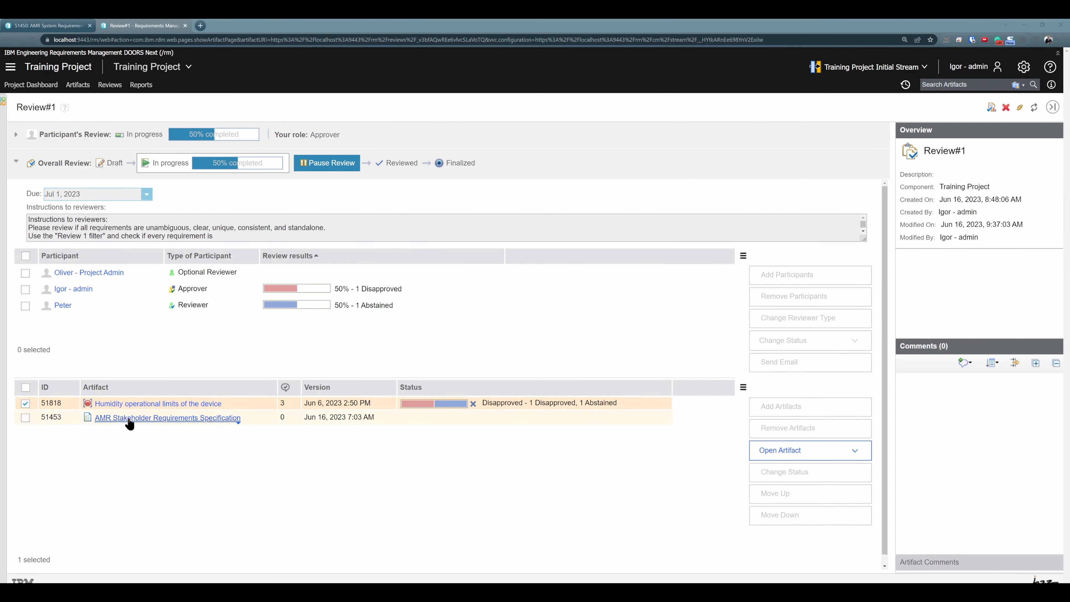
In the approver's session, open artifact 51453 from Review#1 and look through the requirements in its Purpose of the Document section
left_click(138, 418)
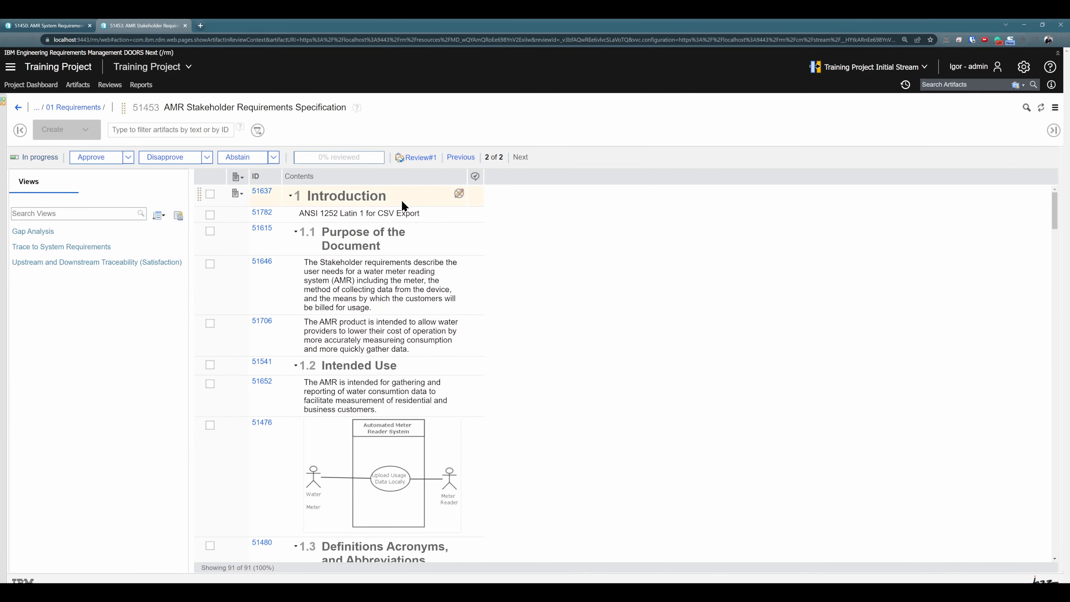
scroll(383, 287, "down", 7)
scroll(384, 295, "down", 10)
scroll(383, 294, "up", 17)
left_click(372, 293)
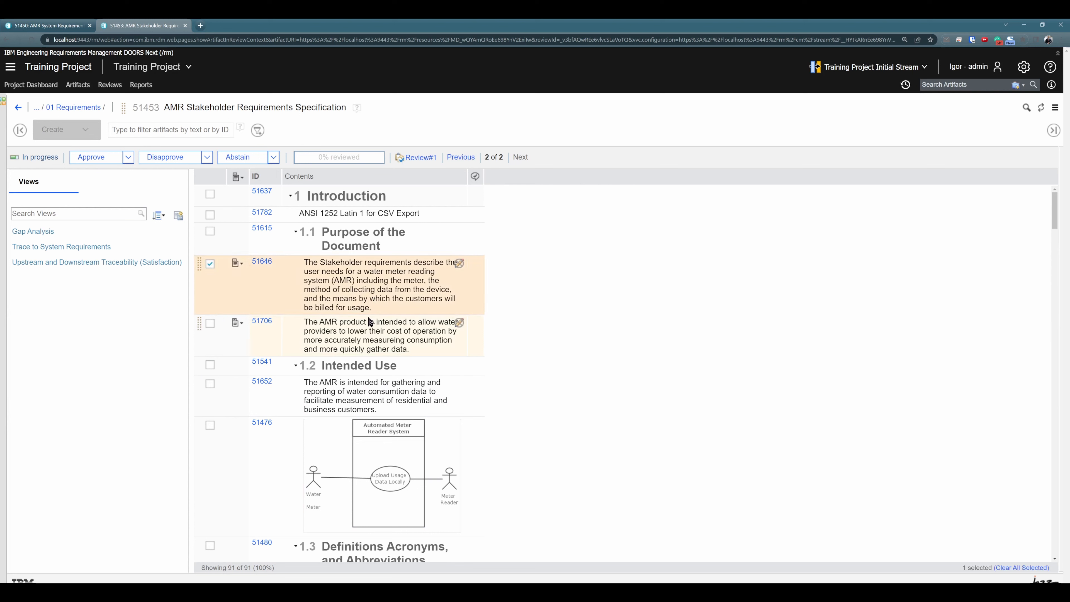
left_click(369, 335)
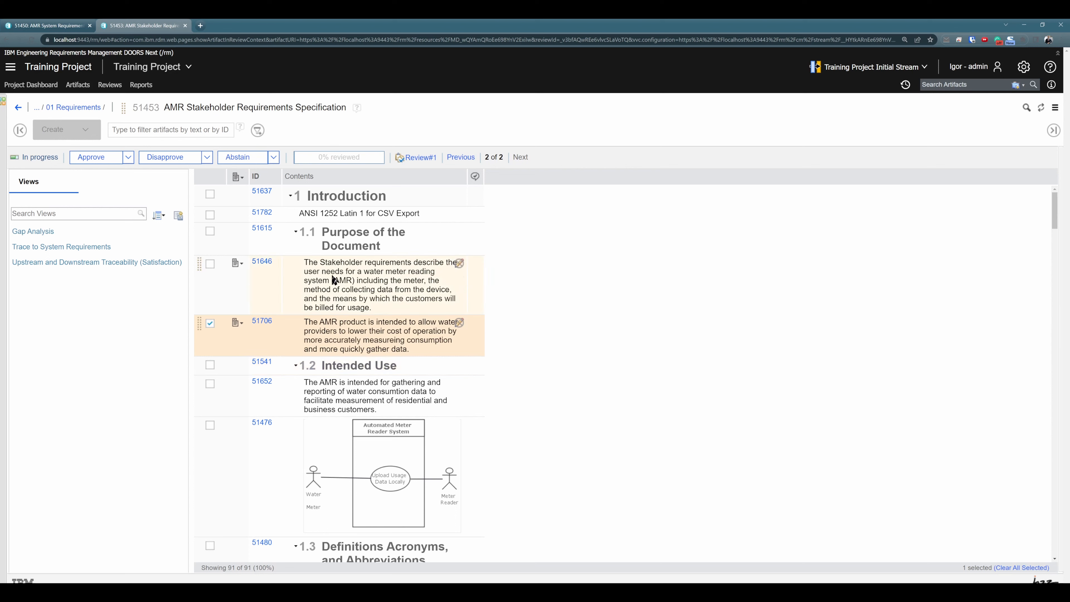
left_click(313, 281)
left_click(327, 331)
Create a review comment on artifact 51646 with the subject "Comment in review"
left_click(334, 303)
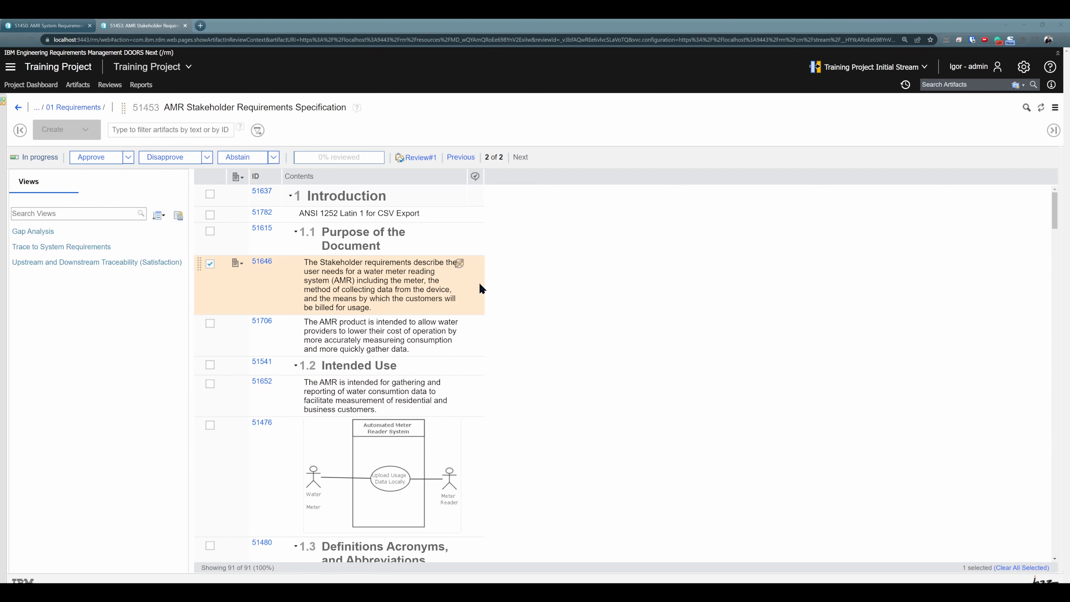
left_click(475, 265)
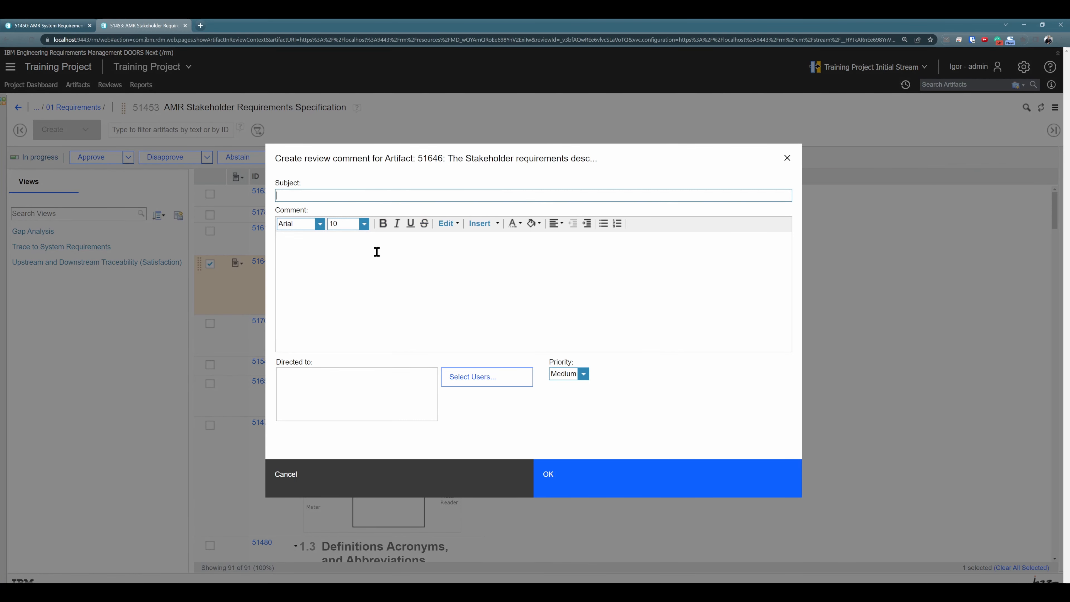
type("Comment in review")
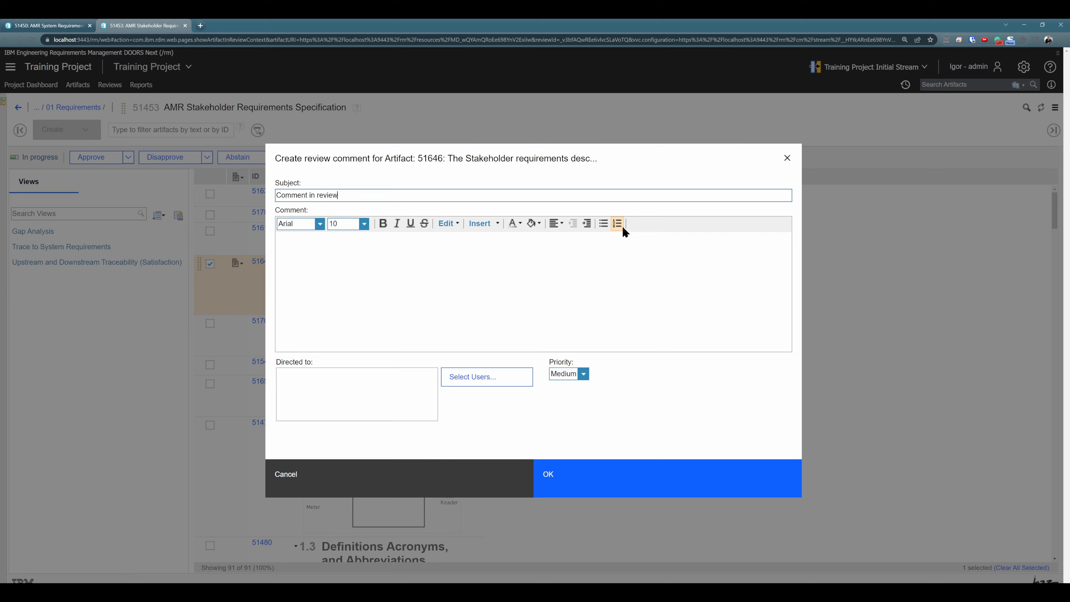
left_click(596, 483)
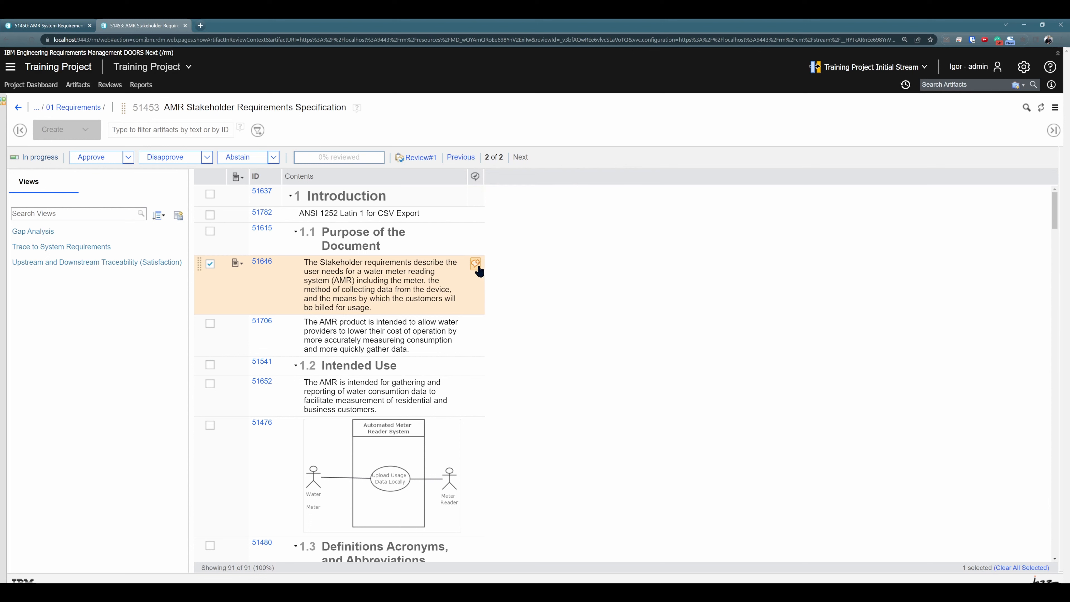
mouse_move(478, 270)
Check whether artifact 51646 shows any comments in the AMR Stakeholder Requirements Specification module opened outside the review, reloading the page
left_click(61, 25)
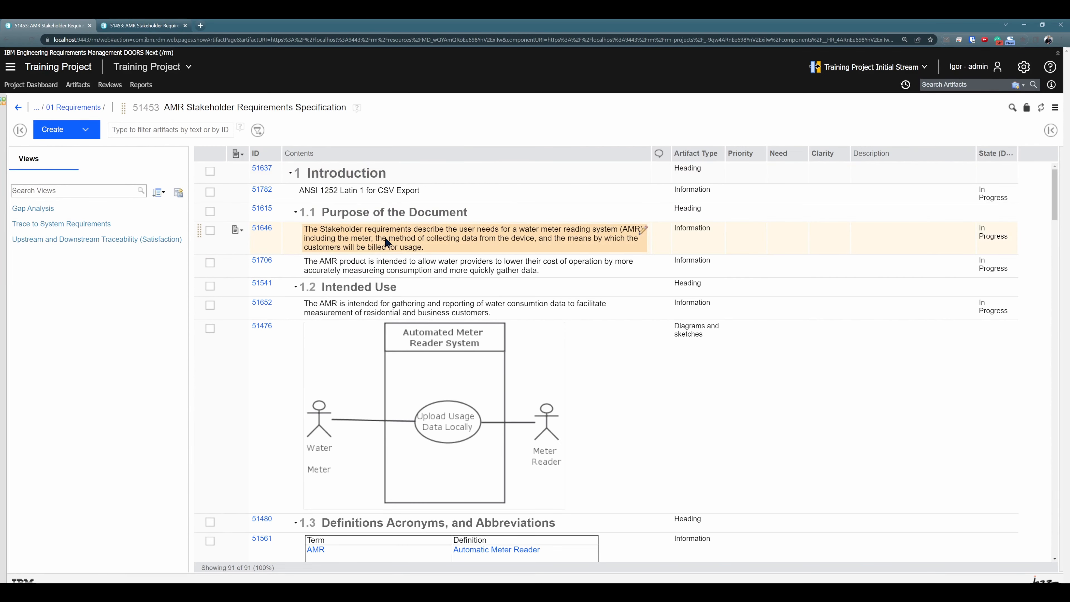
left_click(421, 233)
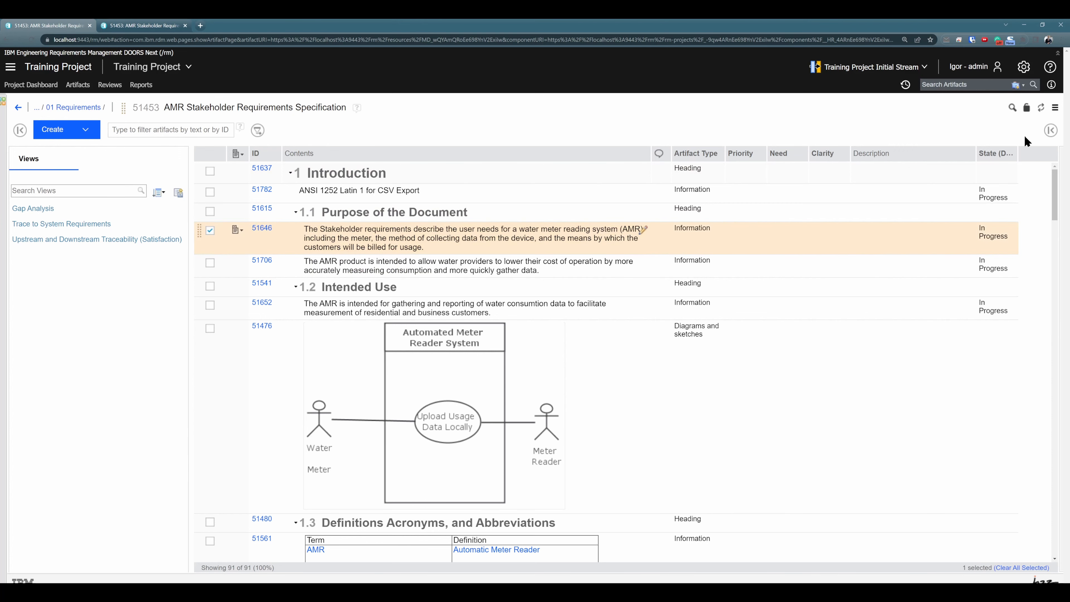
left_click(1050, 131)
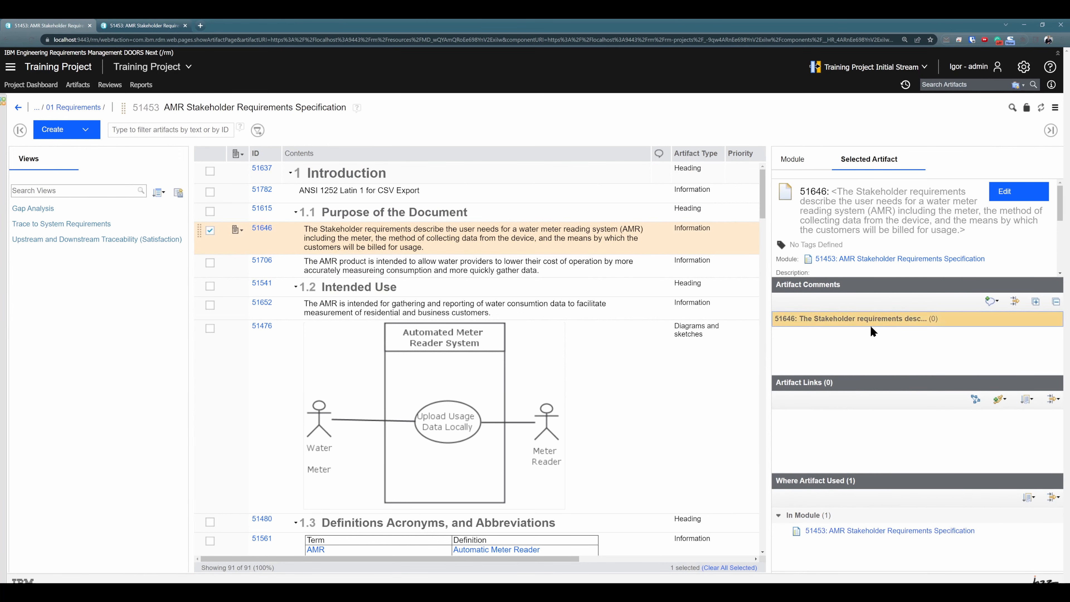
left_click(30, 40)
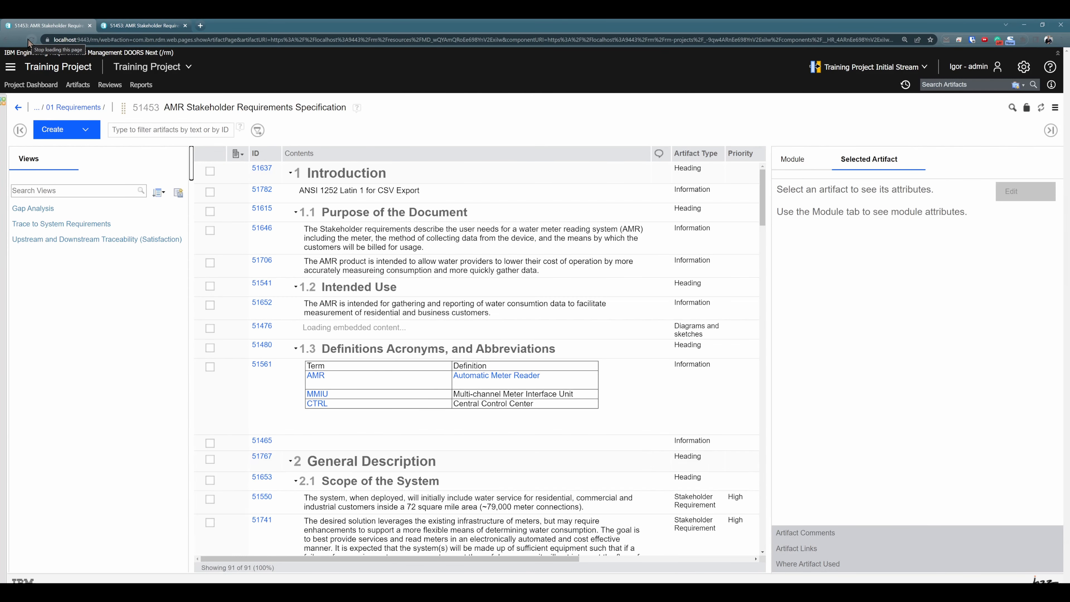
left_click(528, 234)
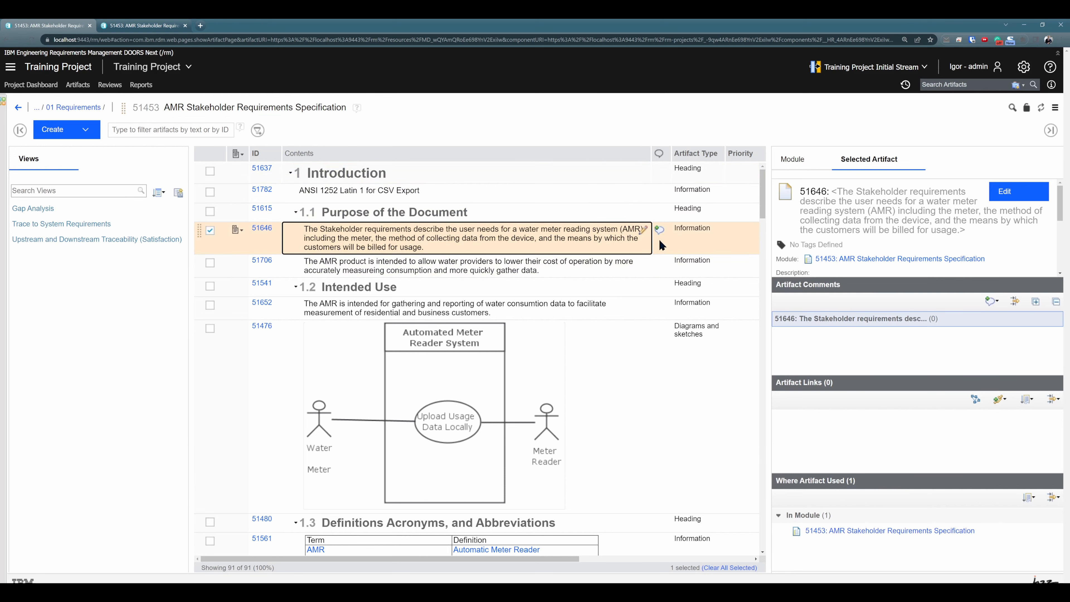
mouse_move(660, 236)
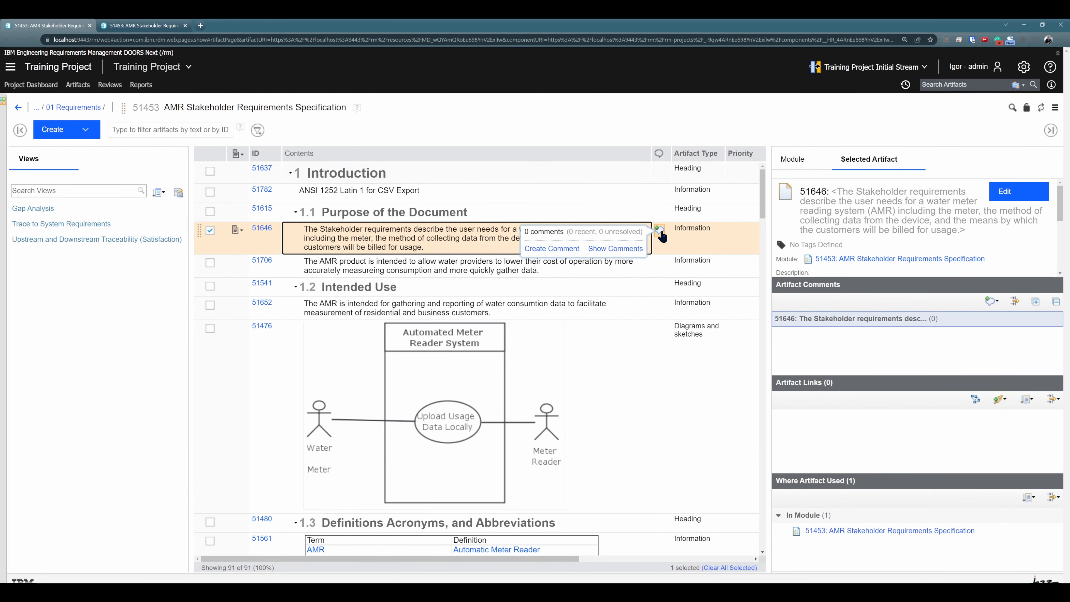
In the approver's session, approve artifact 51453 within the review and return to Review#1
left_click(119, 27)
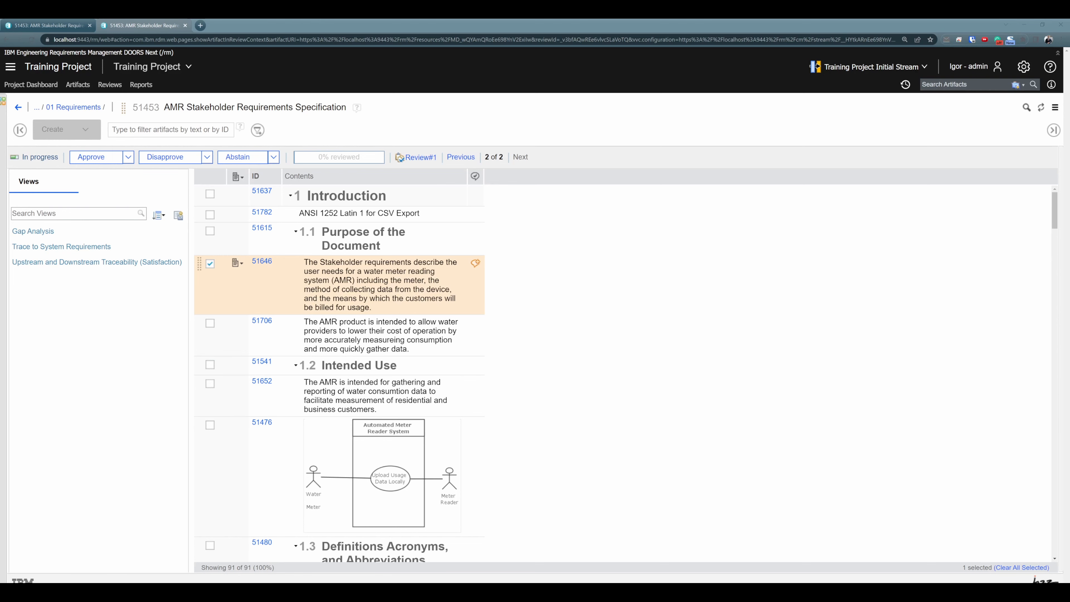
left_click(101, 160)
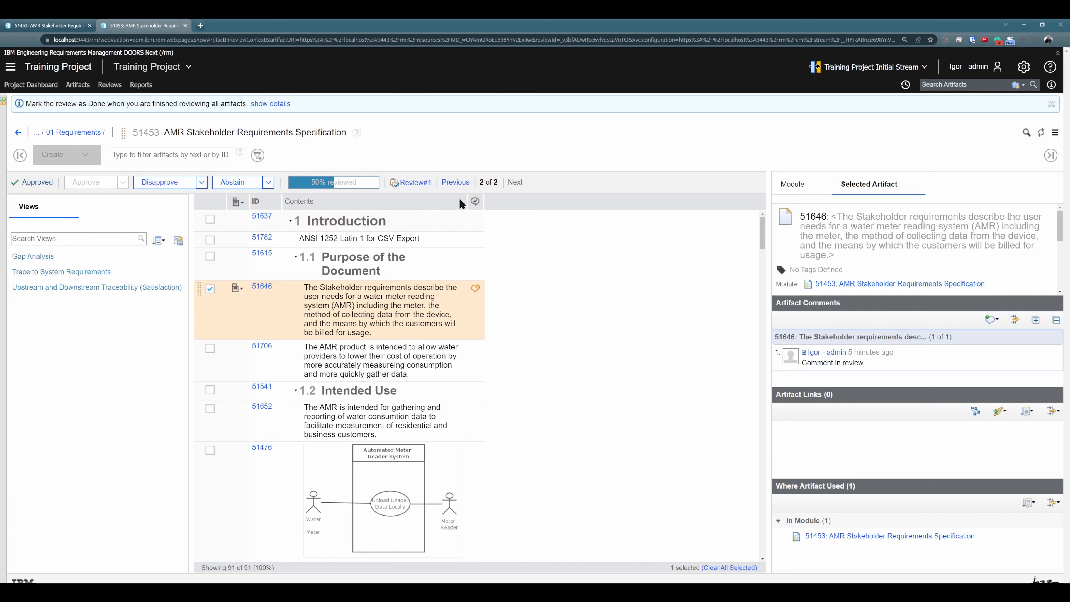
left_click(17, 132)
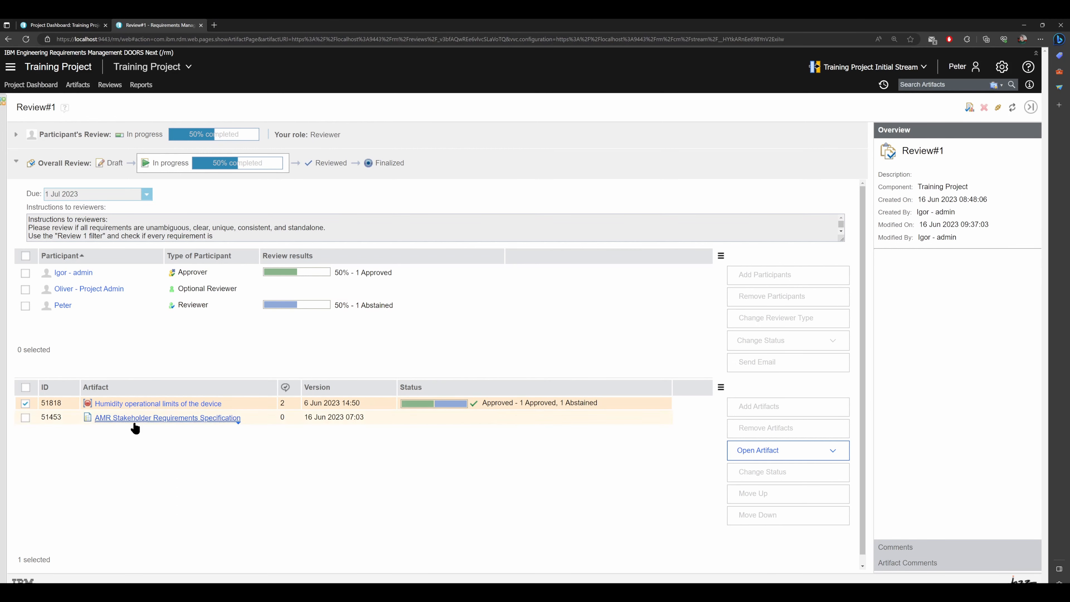
In the Reviewer participant's session, mark artifact 51453 as Reviewed and return to Review#1
left_click(135, 423)
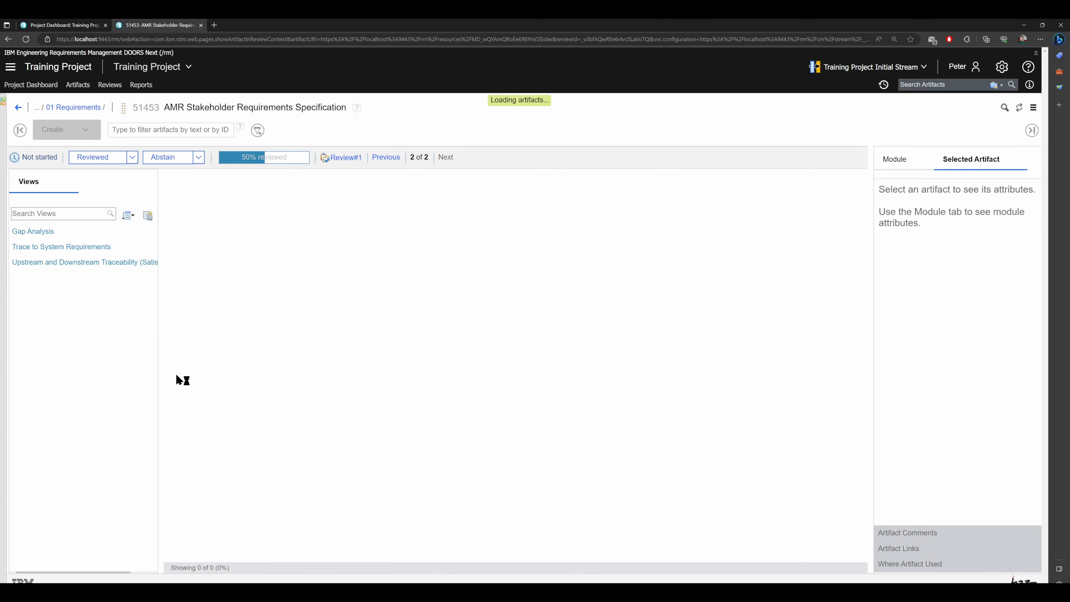
left_click(101, 157)
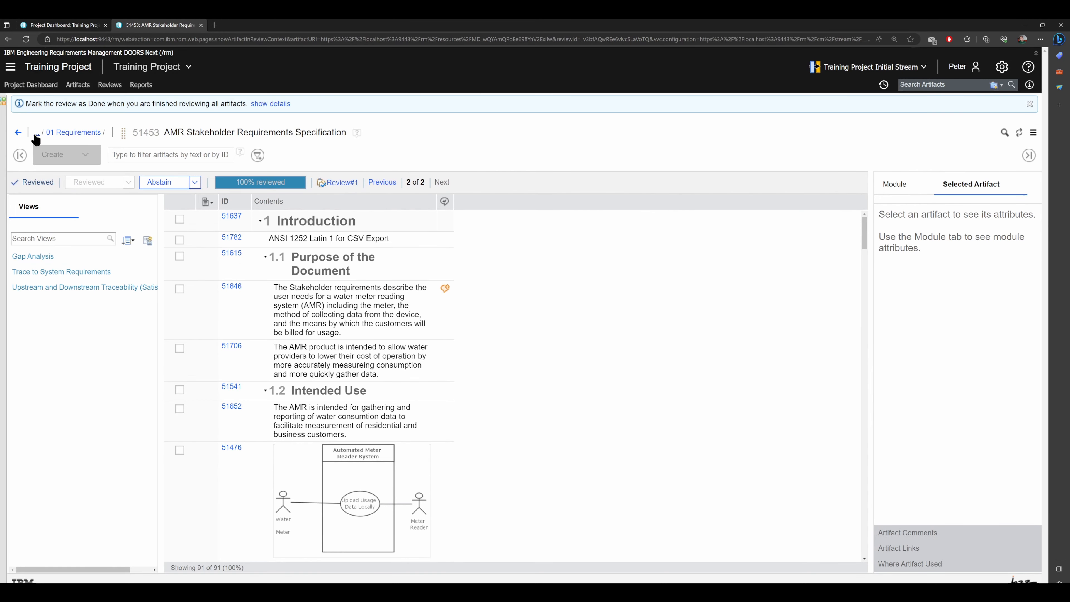
left_click(19, 134)
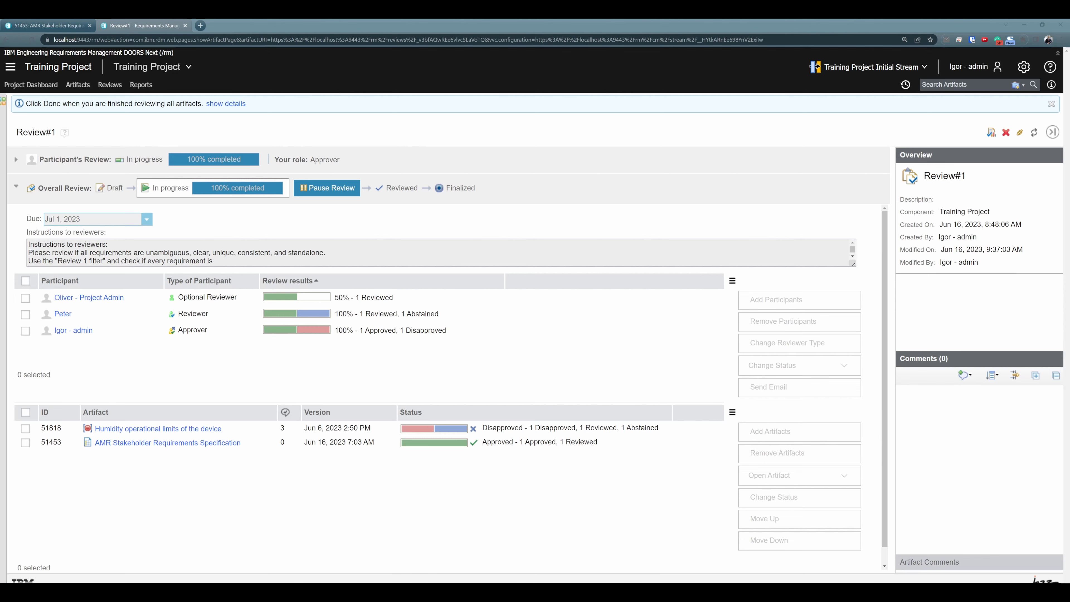
In the approver's session, expand the participant's part of Review#1 and mark the approver's review as done
left_click(16, 160)
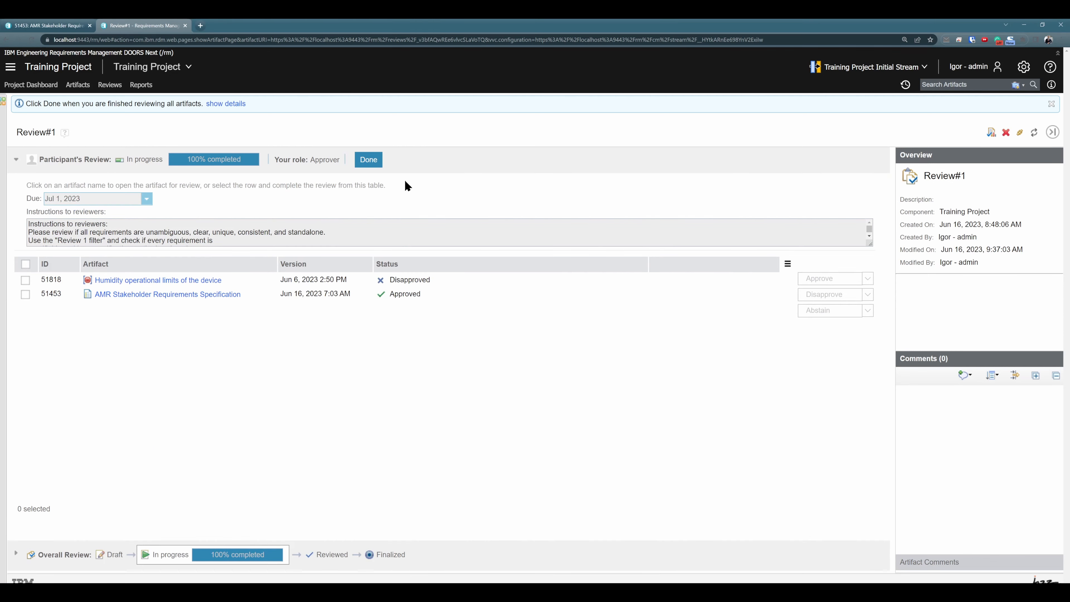
left_click(370, 162)
left_click(556, 381)
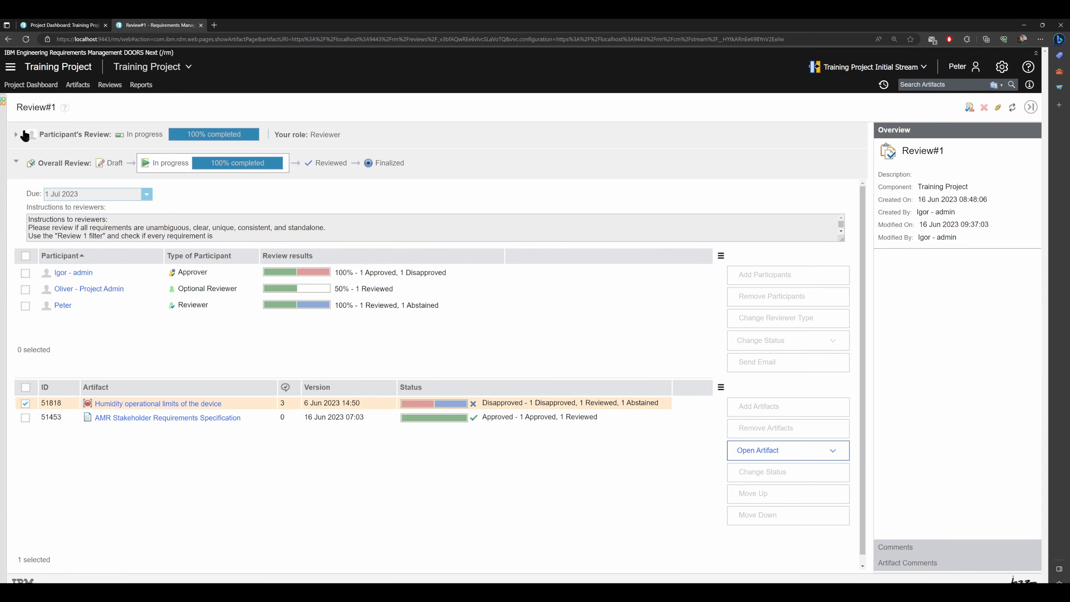
In the Reviewer participant's session, expand the participant's part of Review#1 and mark that review as done
left_click(17, 135)
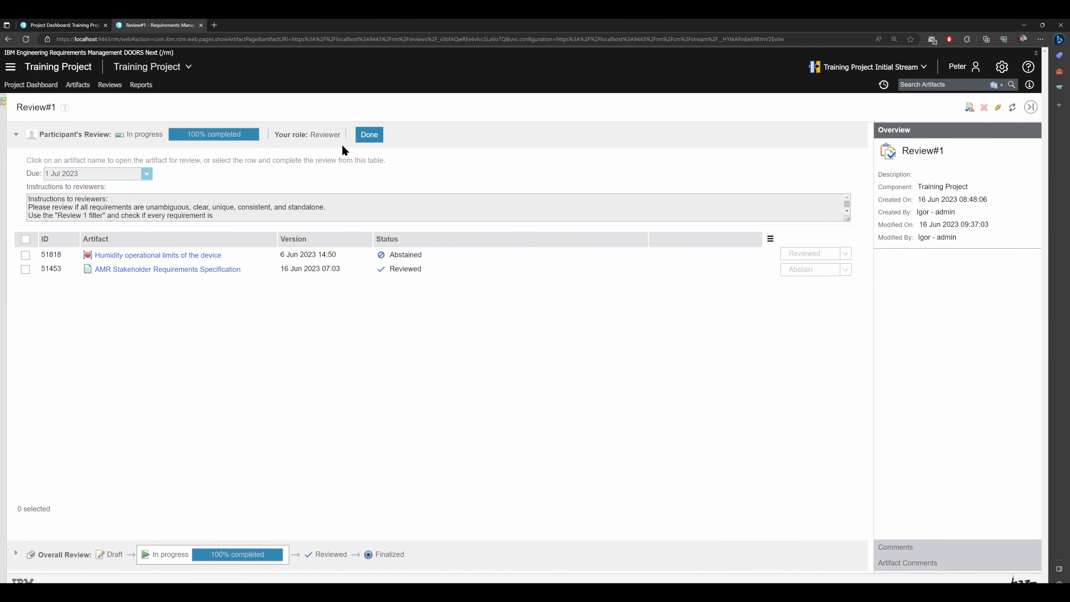
left_click(368, 134)
left_click(579, 375)
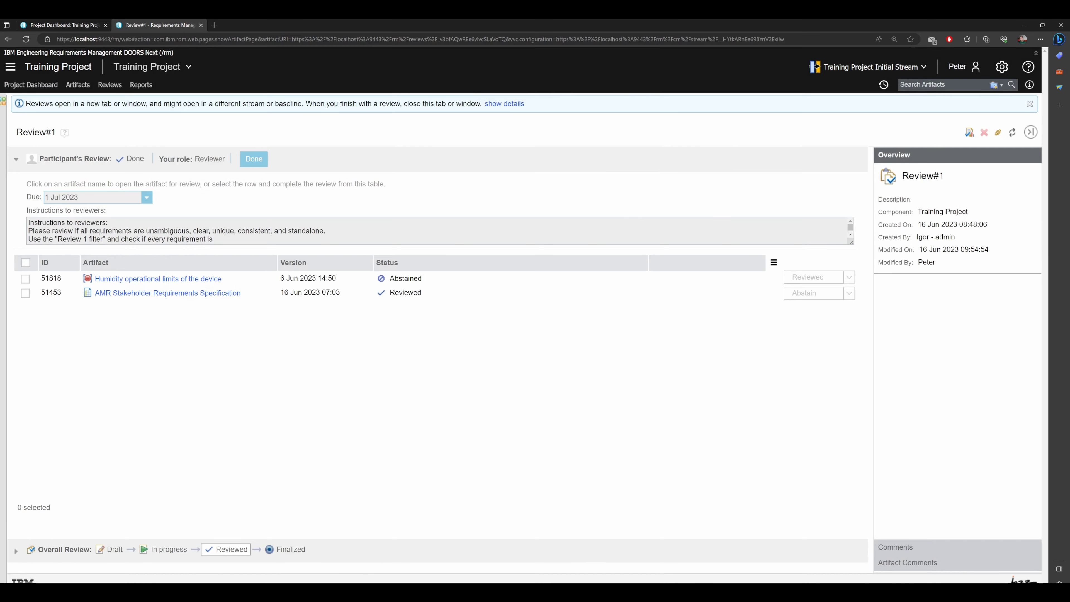
Back in the approver's session, finalize the overall review of Review#1 and confirm the finalization
left_click(1, 87)
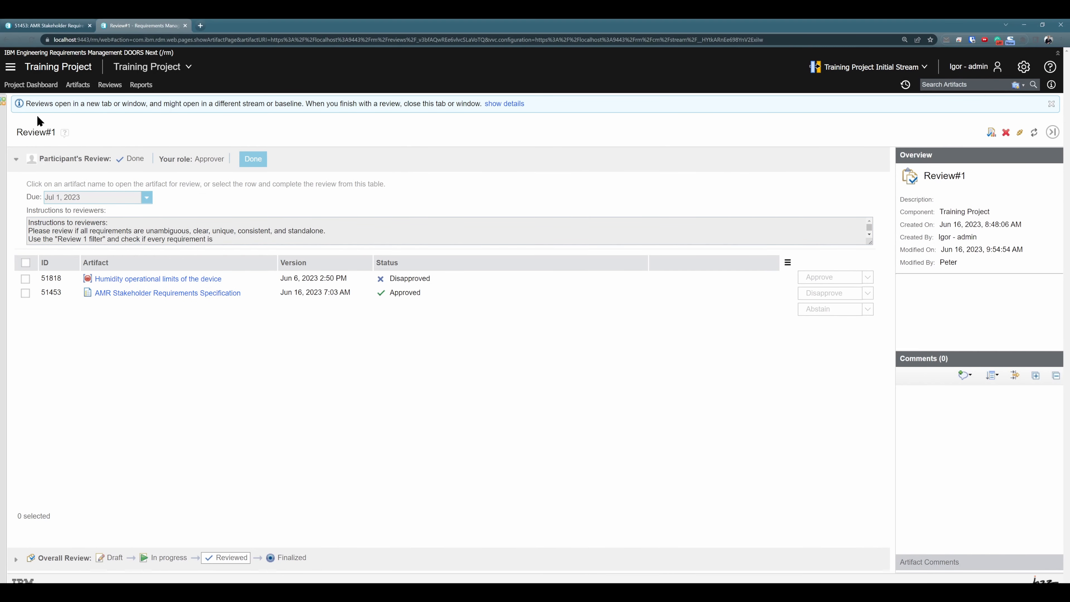
left_click(16, 160)
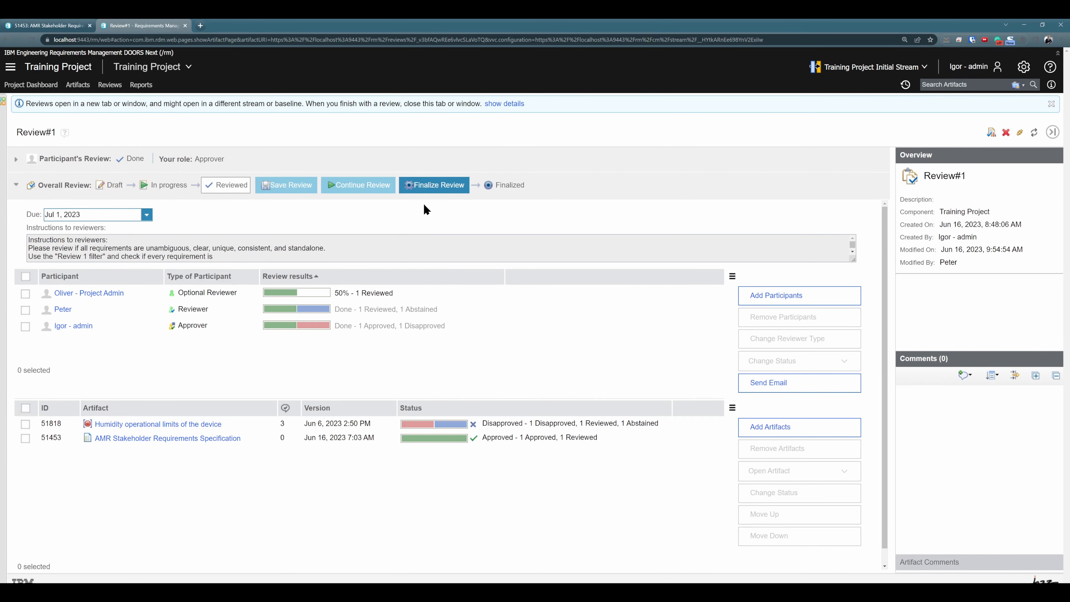
left_click(444, 191)
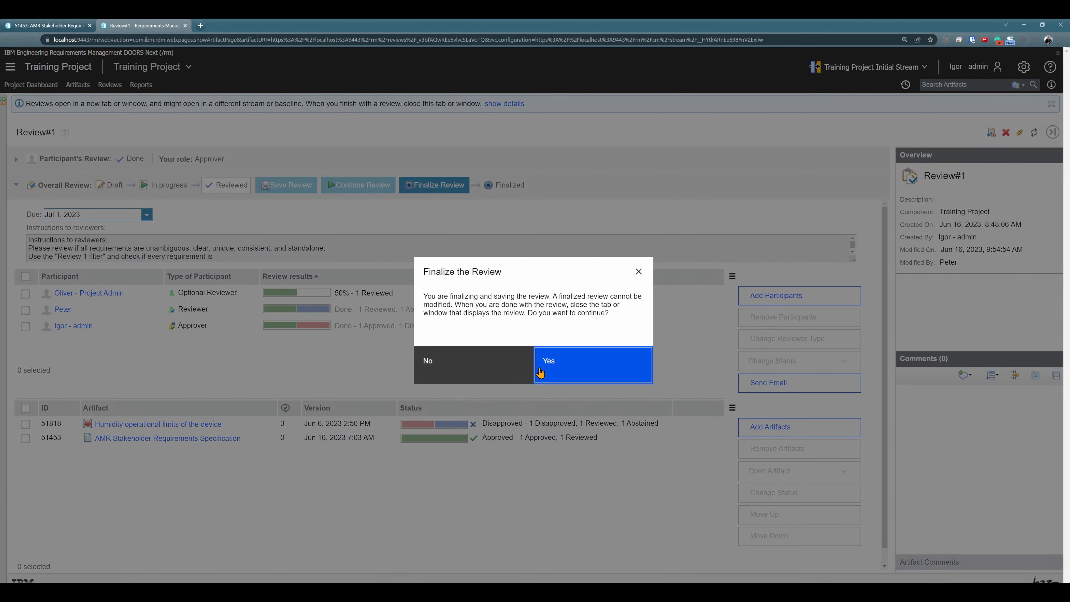
left_click(567, 369)
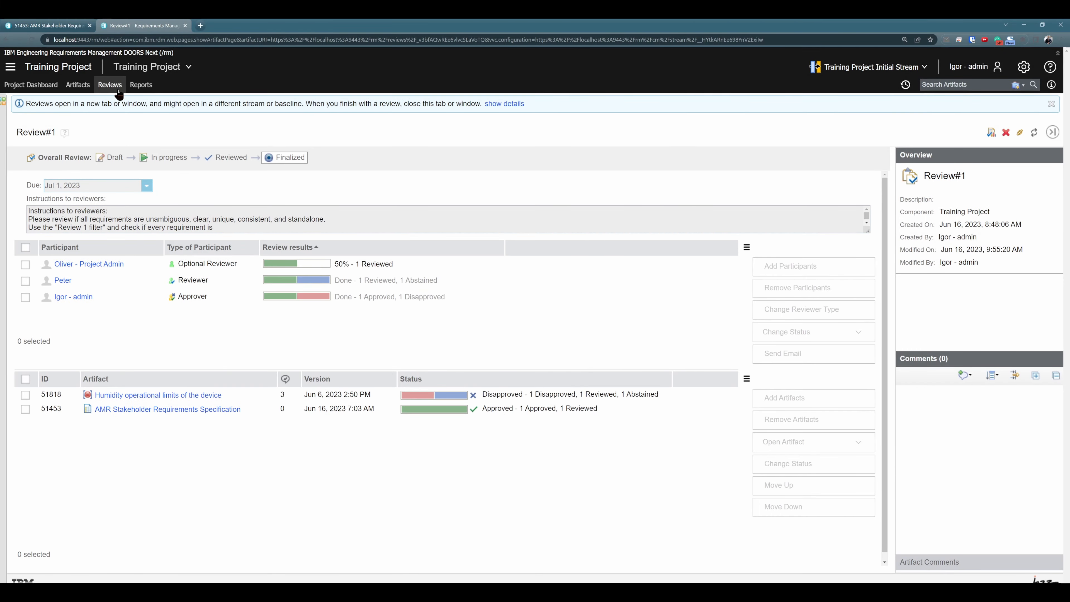
Show all reviews in the project's review list and reopen Review#1 from it
left_click(110, 85)
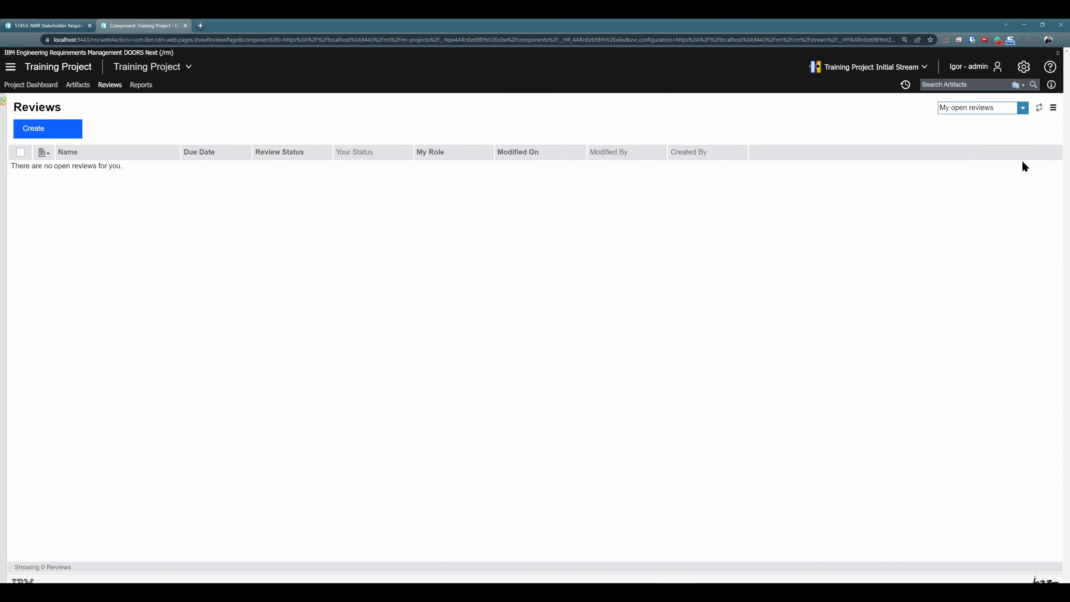
left_click(1023, 109)
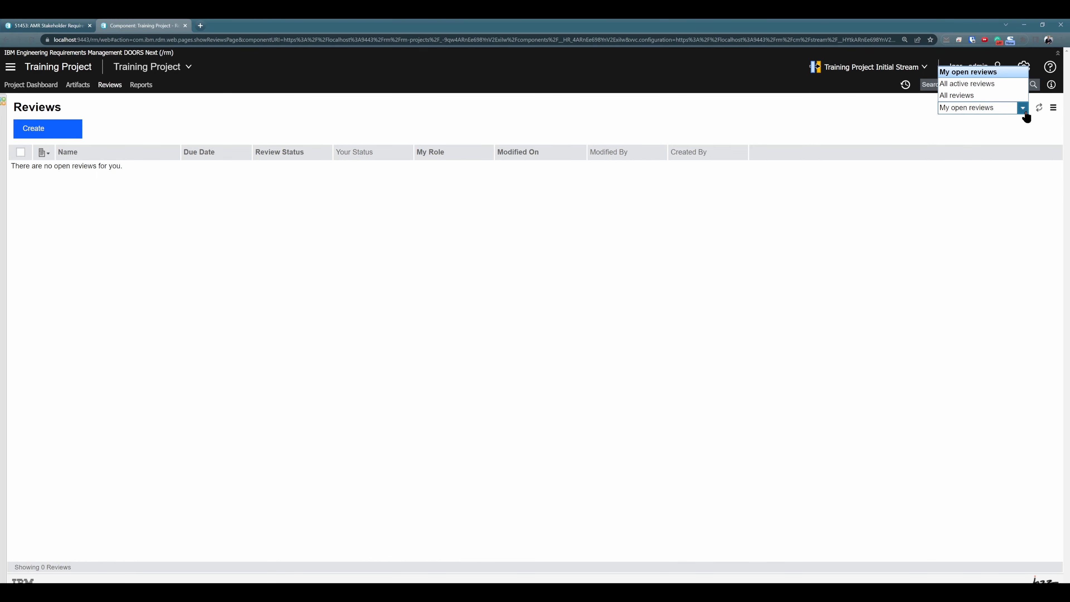
left_click(982, 95)
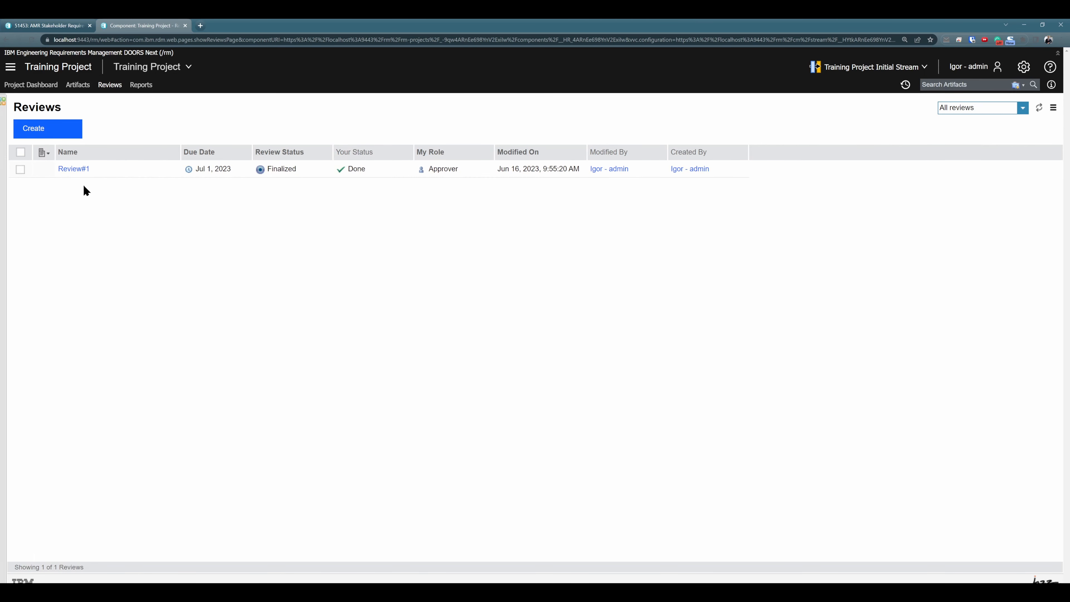
left_click(74, 169)
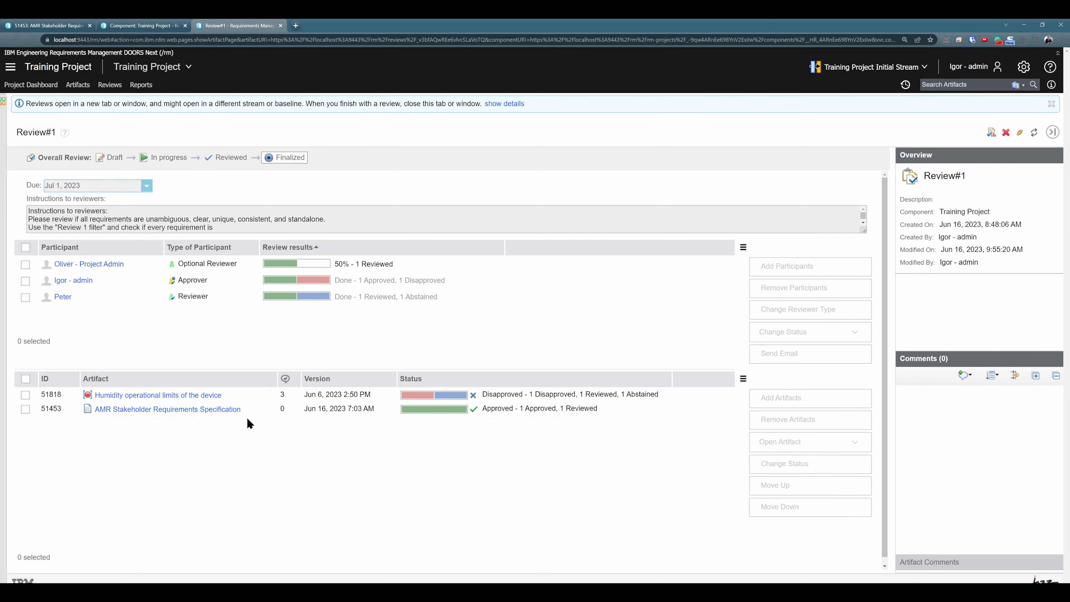
Inspect artifact 51646's comments in the AMR Stakeholder Requirements Specification within Review#1, then return to the review and select artifact 51453
left_click(190, 409)
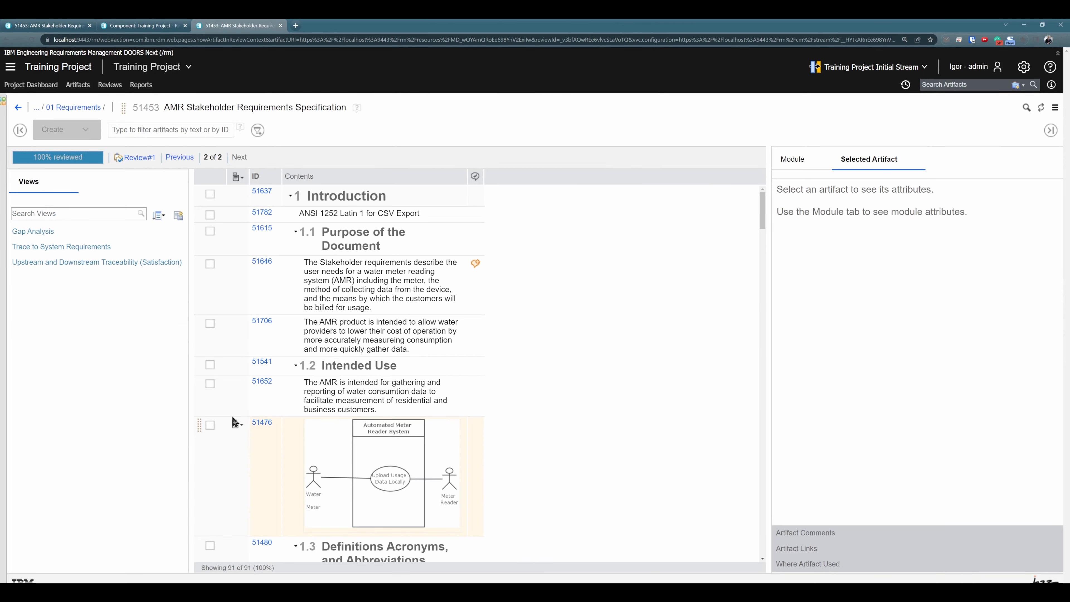
left_click(463, 281)
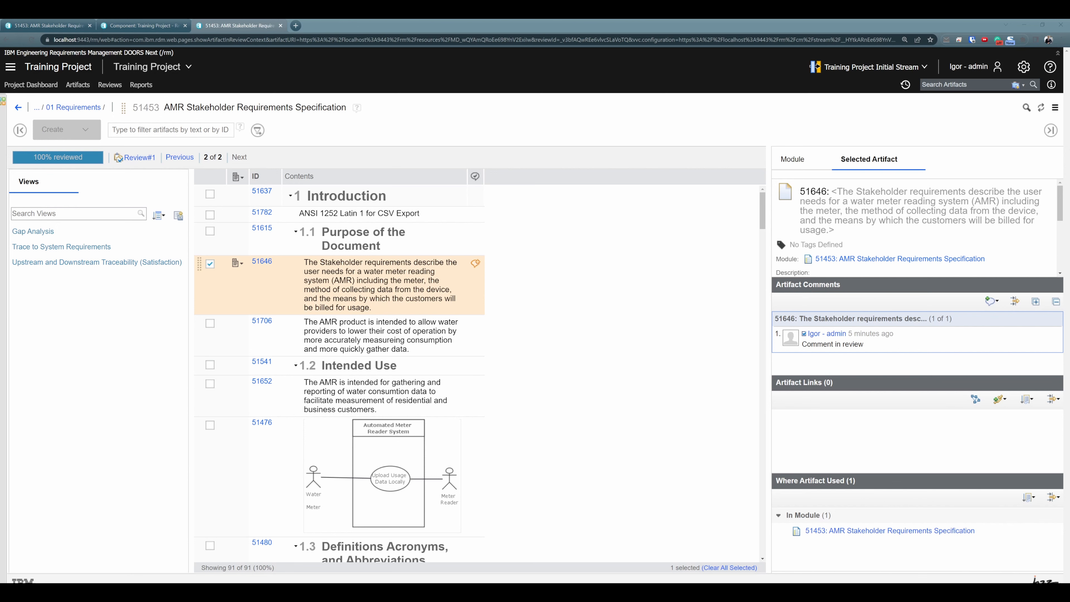
left_click(18, 107)
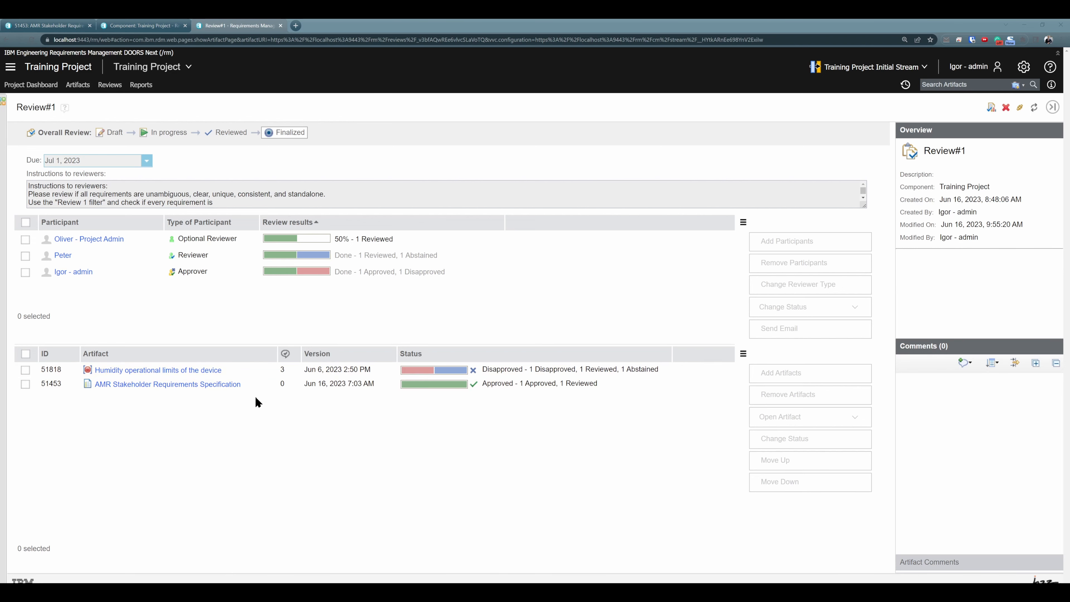
left_click(260, 385)
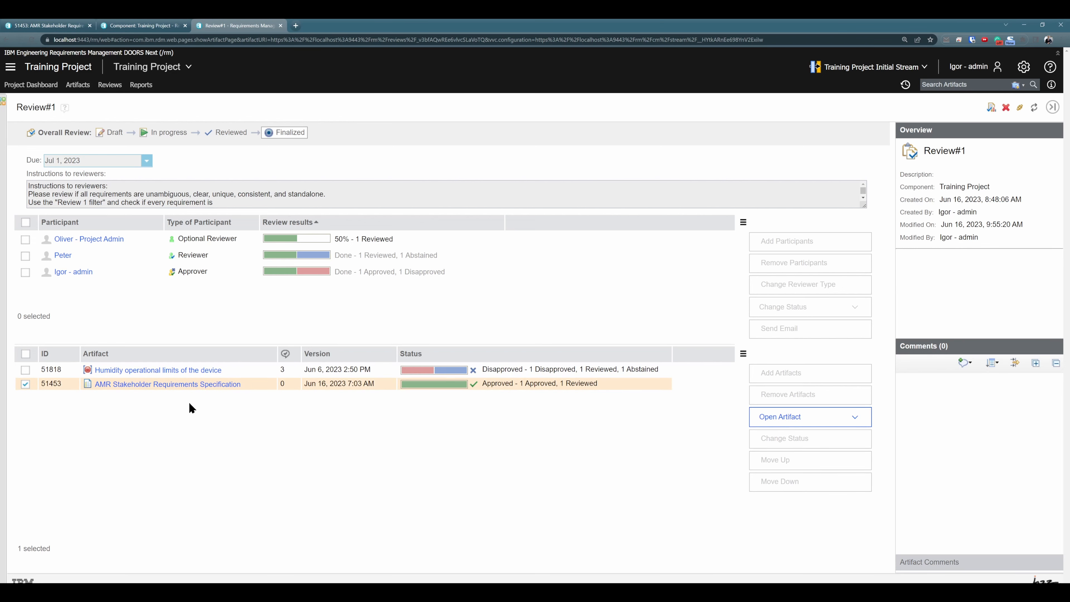